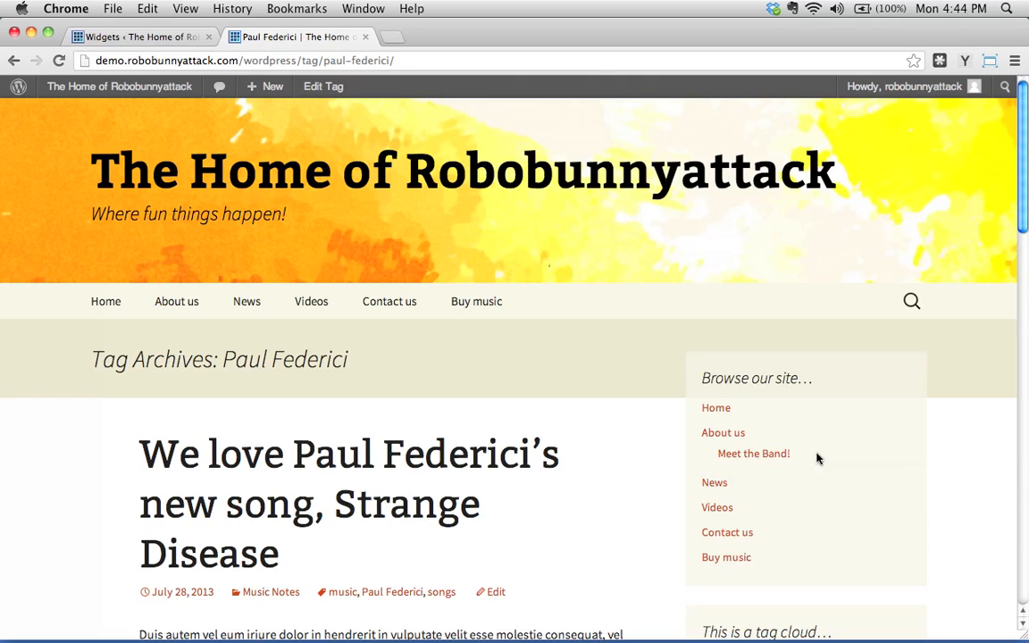
Step: Add a Text widget to the Secondary Widget Area and title it "This is going to be a custom text widget"
click(163, 36)
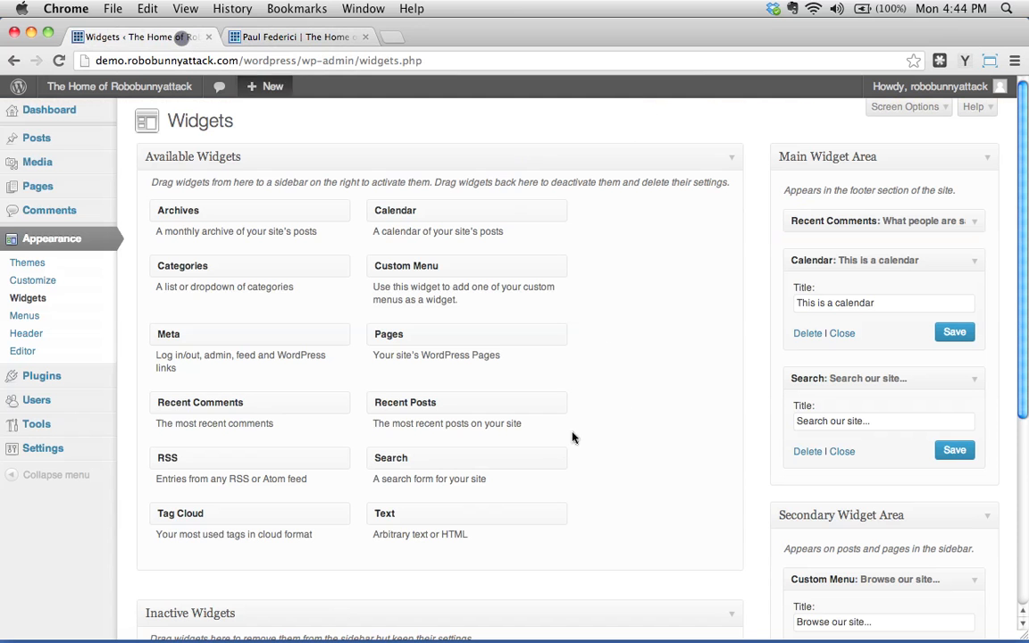
drag(404, 516, 809, 561)
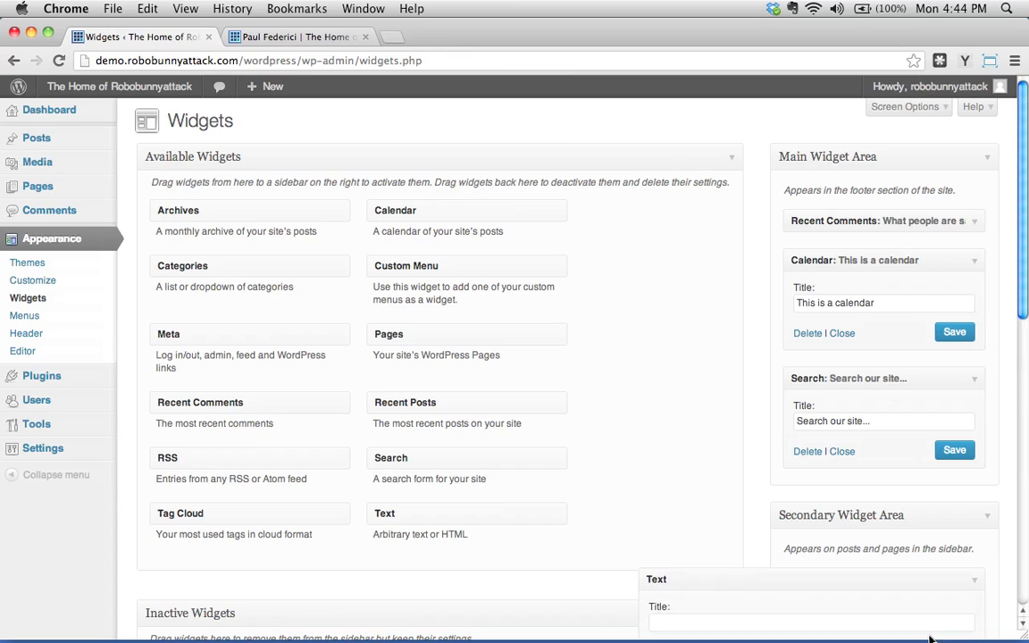
scroll(655, 381, down, 5)
click(668, 350)
text(Thi)
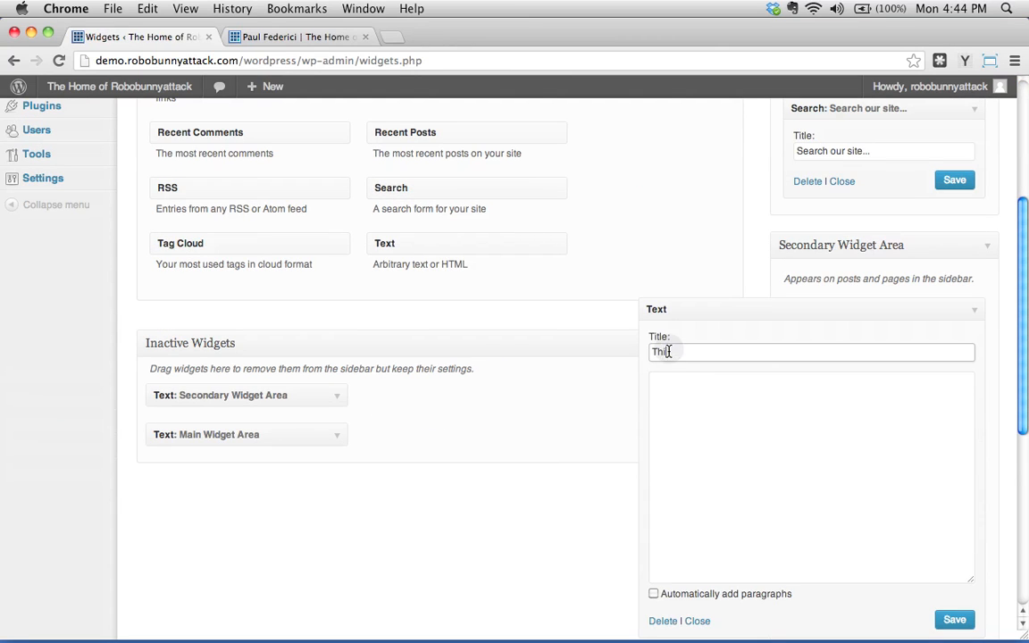
text(s is going to be a c)
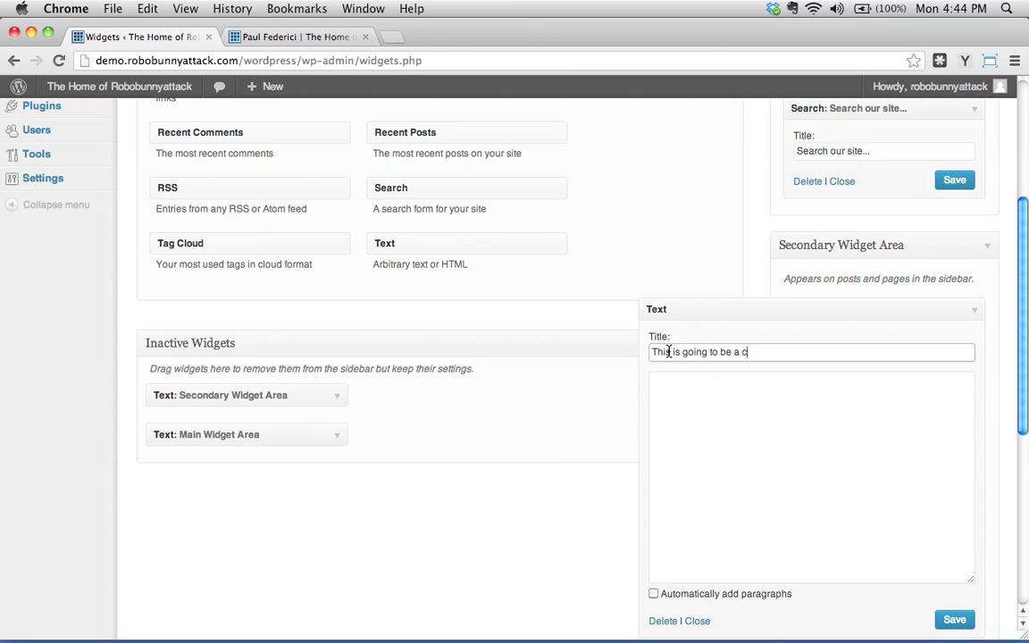
text(ustom text widget)
Step: Fill the text widget's body with a generated placeholder paragraph and save the widget
click(746, 473)
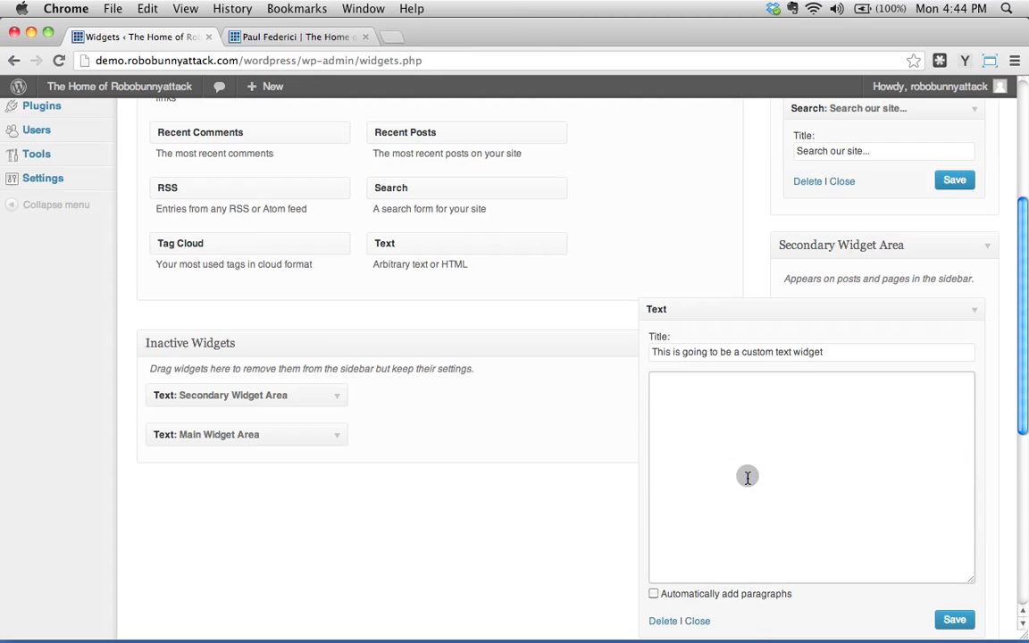
click(938, 60)
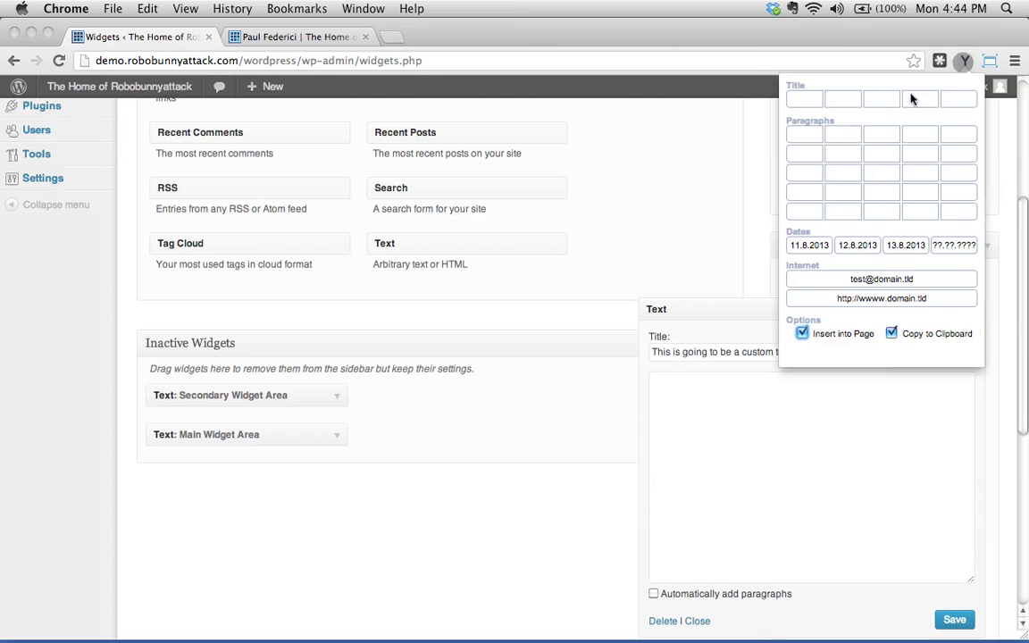
click(869, 140)
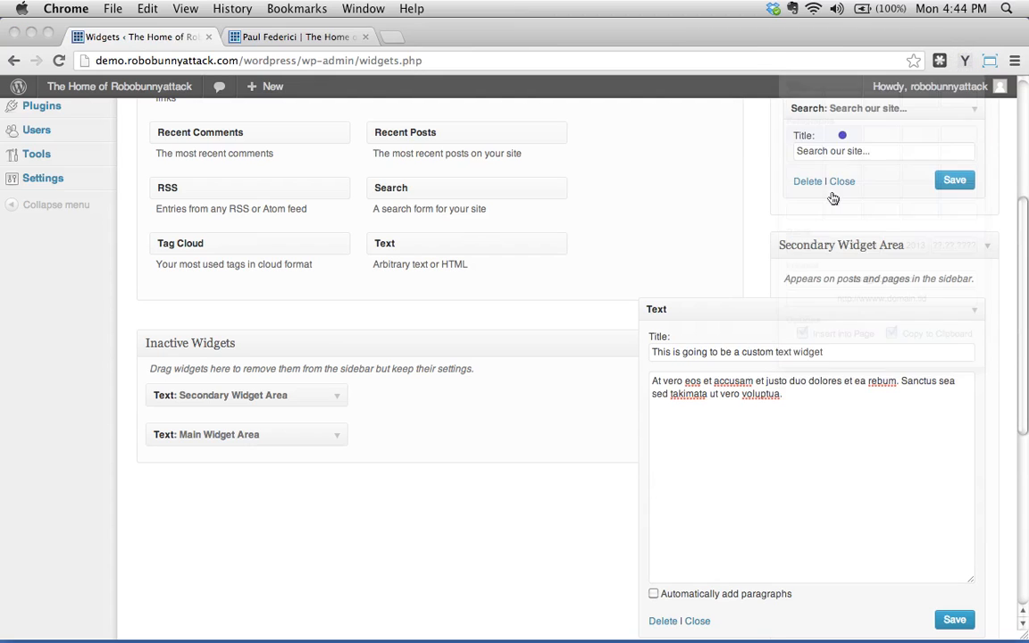
click(954, 619)
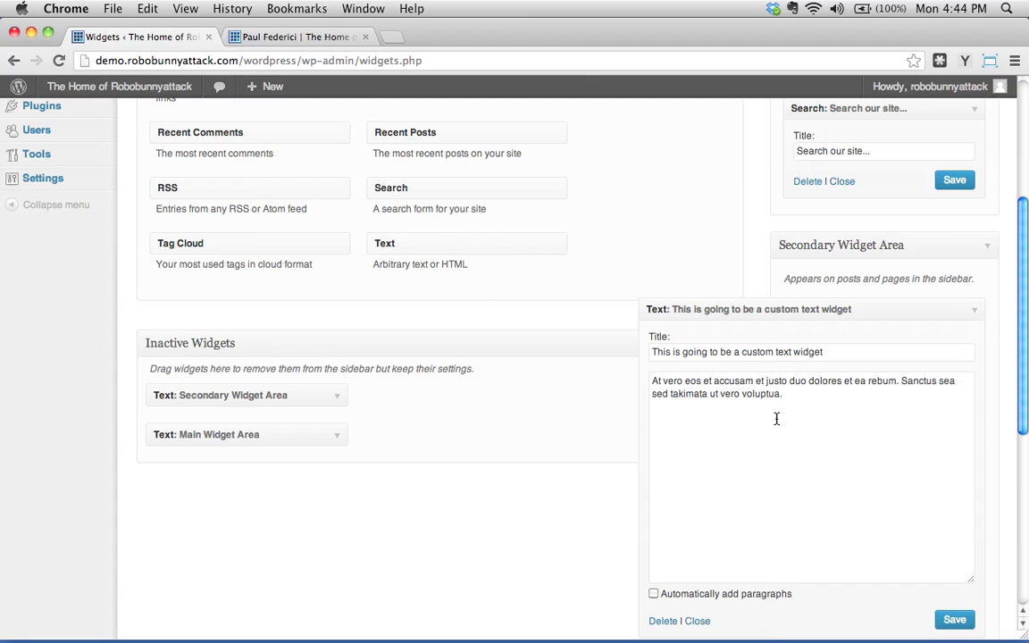
Step: Check the custom text widget in the sidebar of the site's home page and return to the widget settings
click(300, 36)
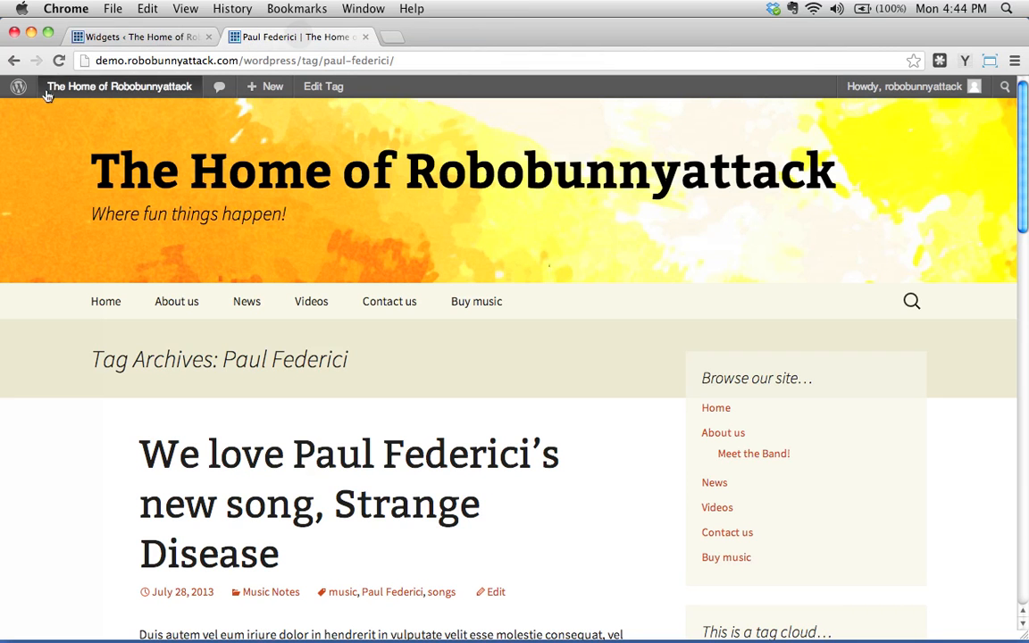
click(58, 59)
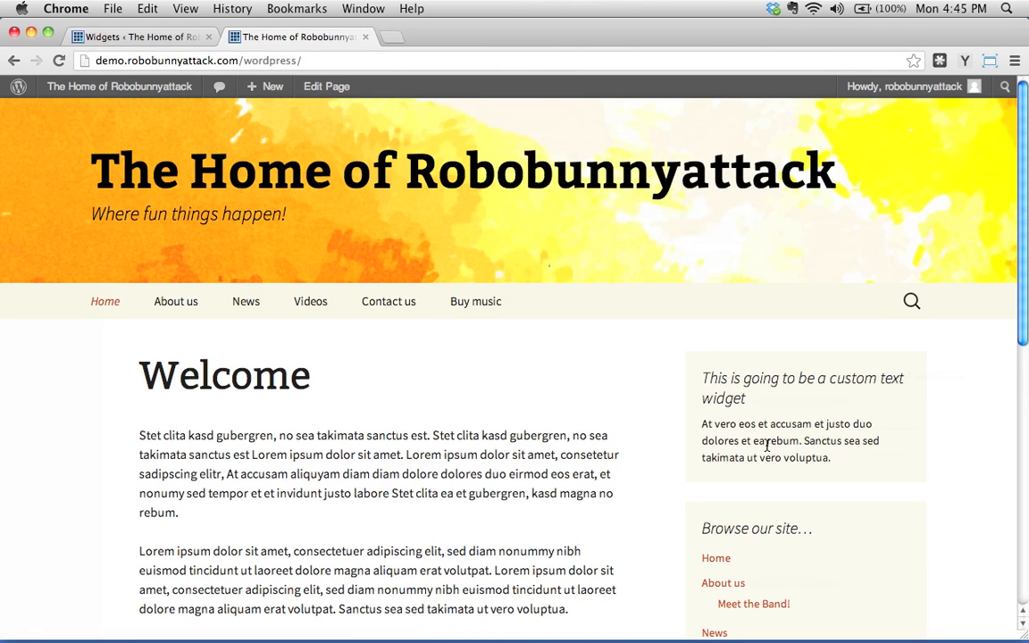
scroll(835, 368, down, 3)
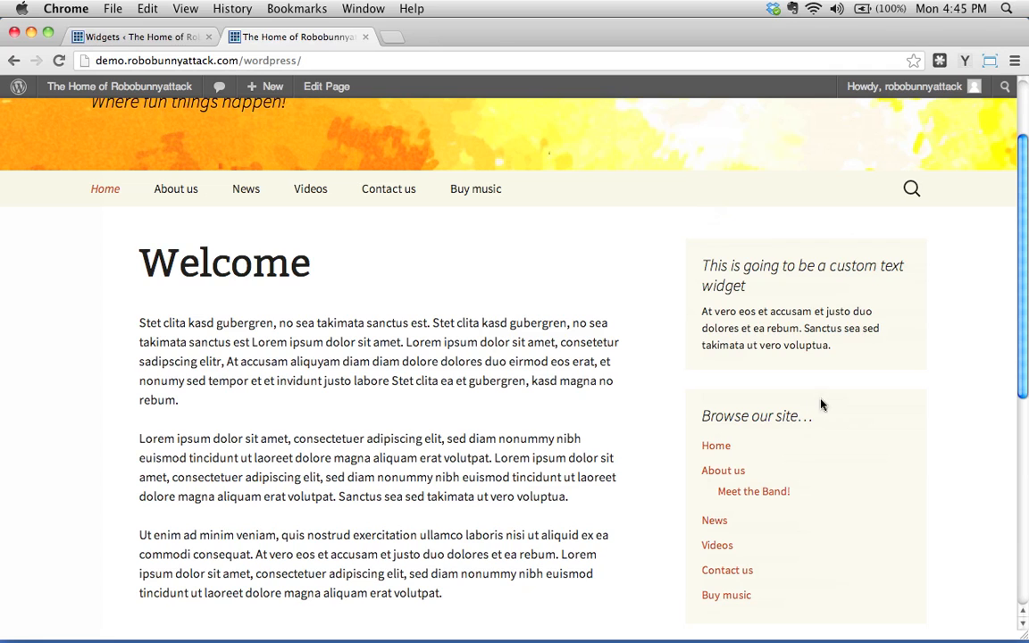
scroll(851, 308, up, 3)
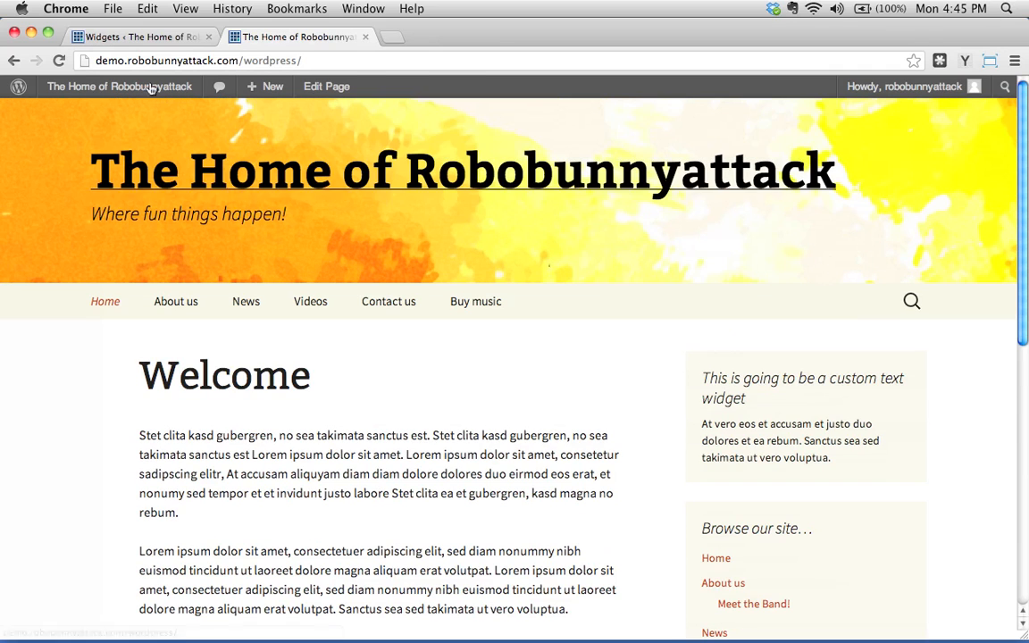
click(92, 38)
click(782, 416)
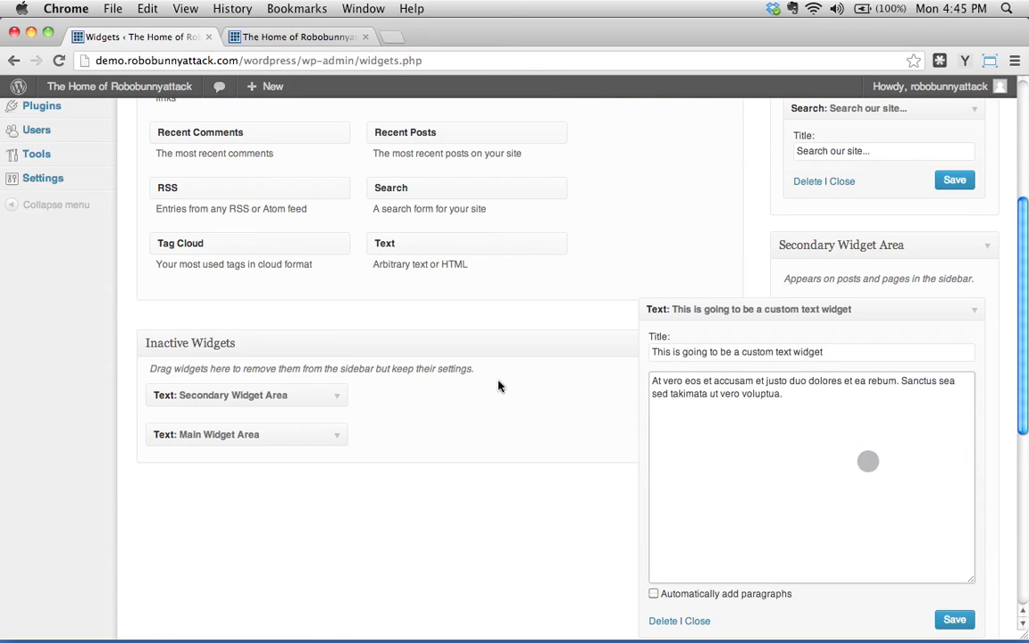
Step: Open twitter.com/about/resources/buttons in a new browser tab
click(397, 37)
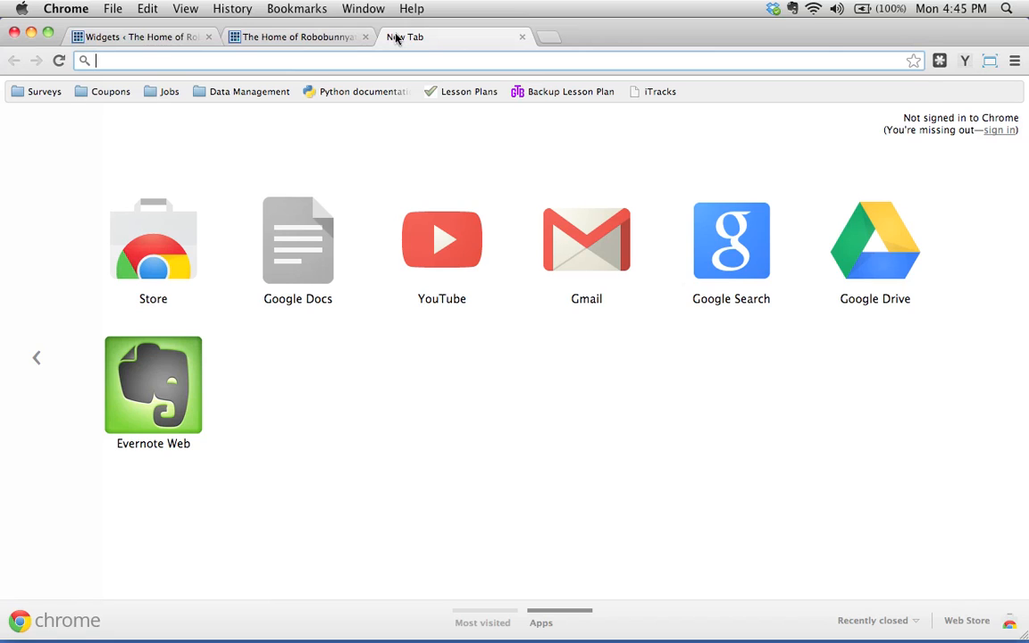
text(twitter.com)
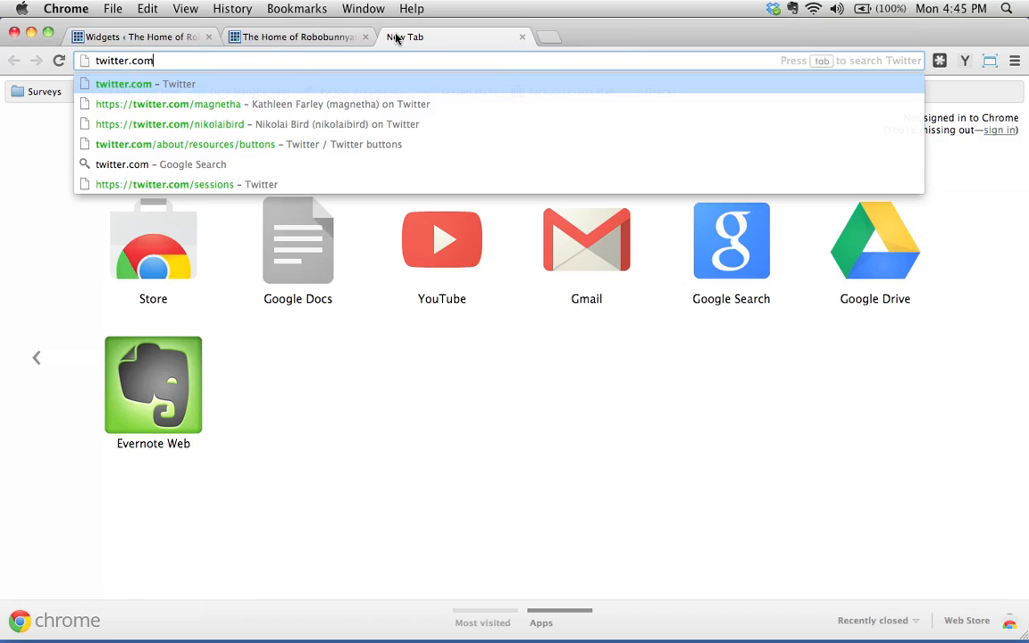
text(/about/rec)
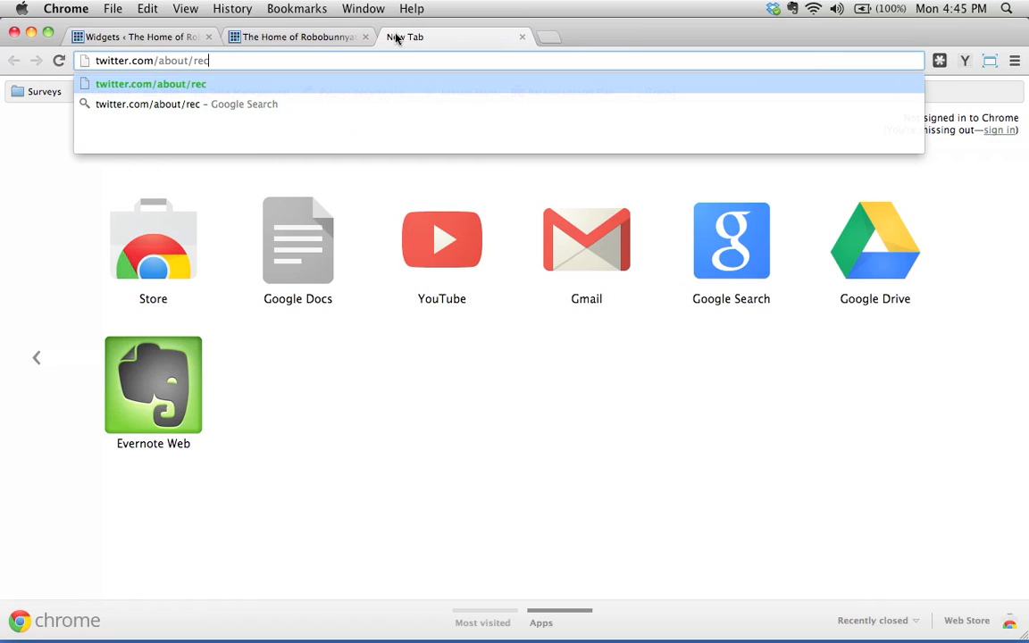
key(BackSpace)
text(sources)
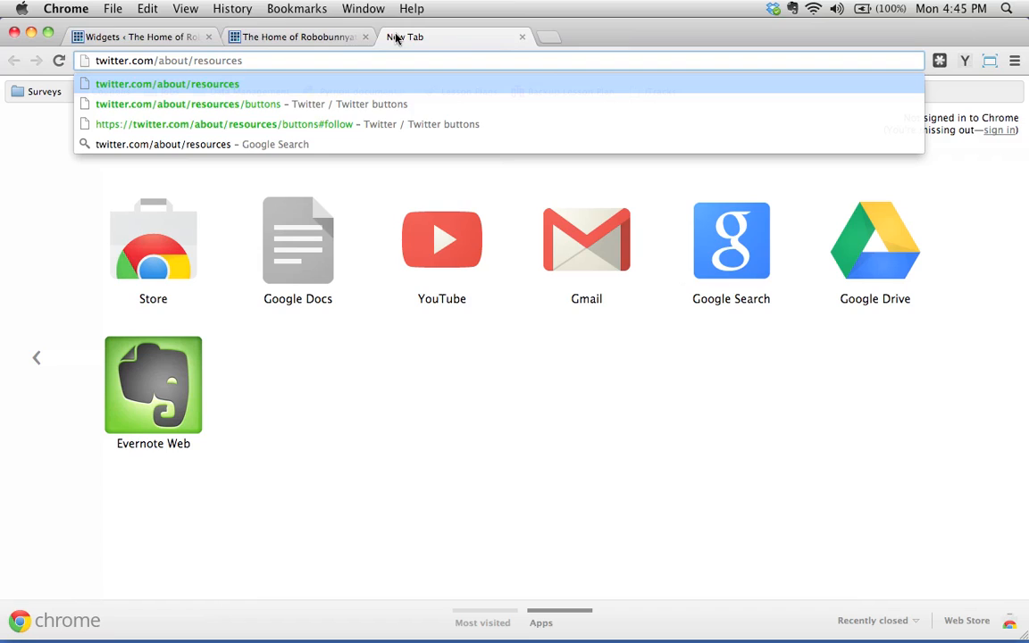
text(/buttons)
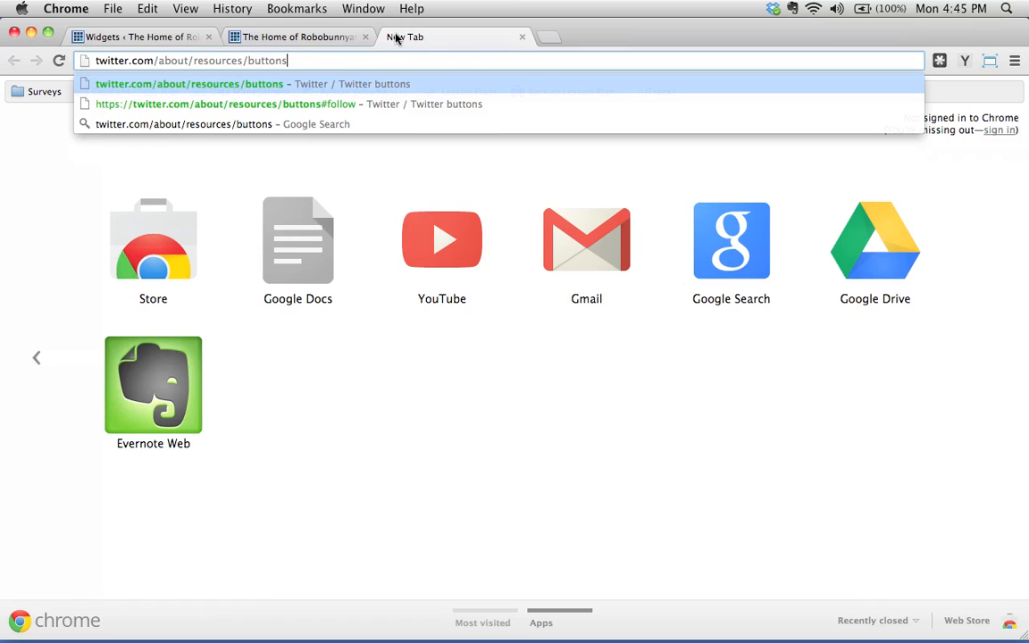
key(Return)
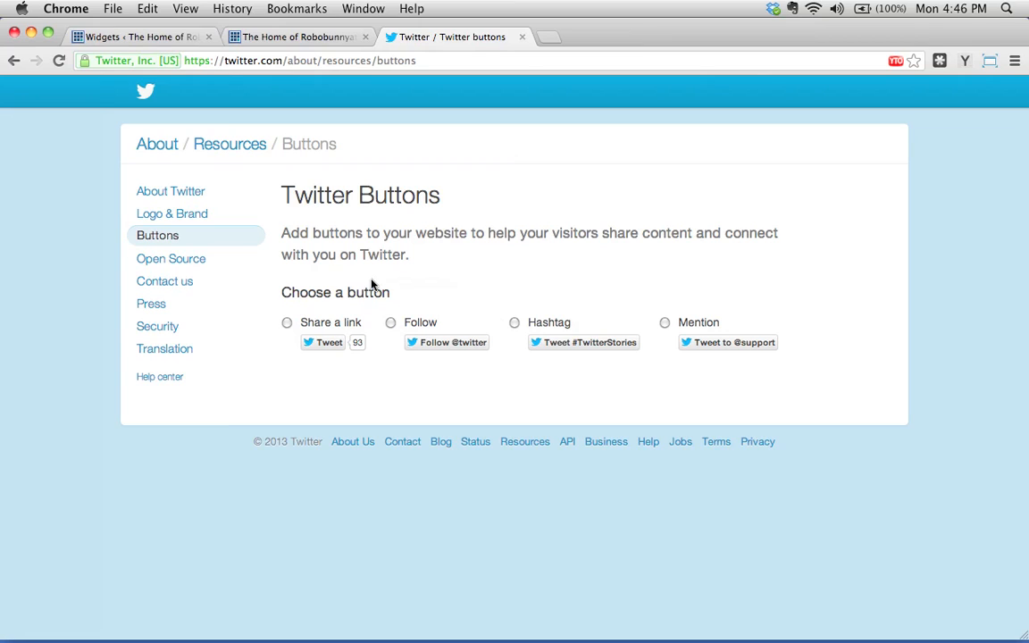
Step: View the Twitter profile at twitter.com/robobunnyattack in another new browser tab
click(553, 36)
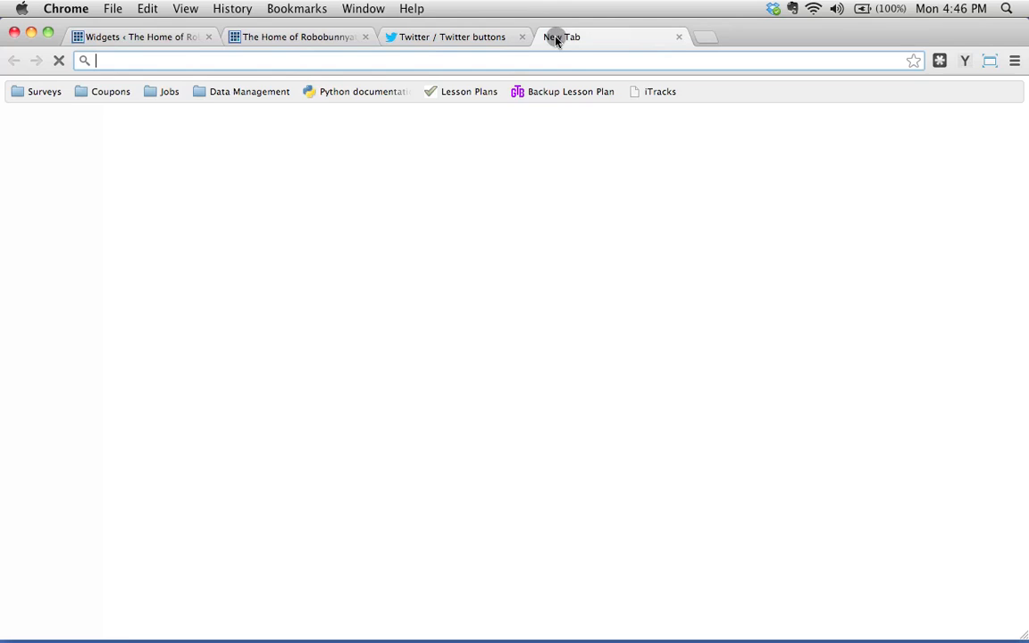
text(twittern)
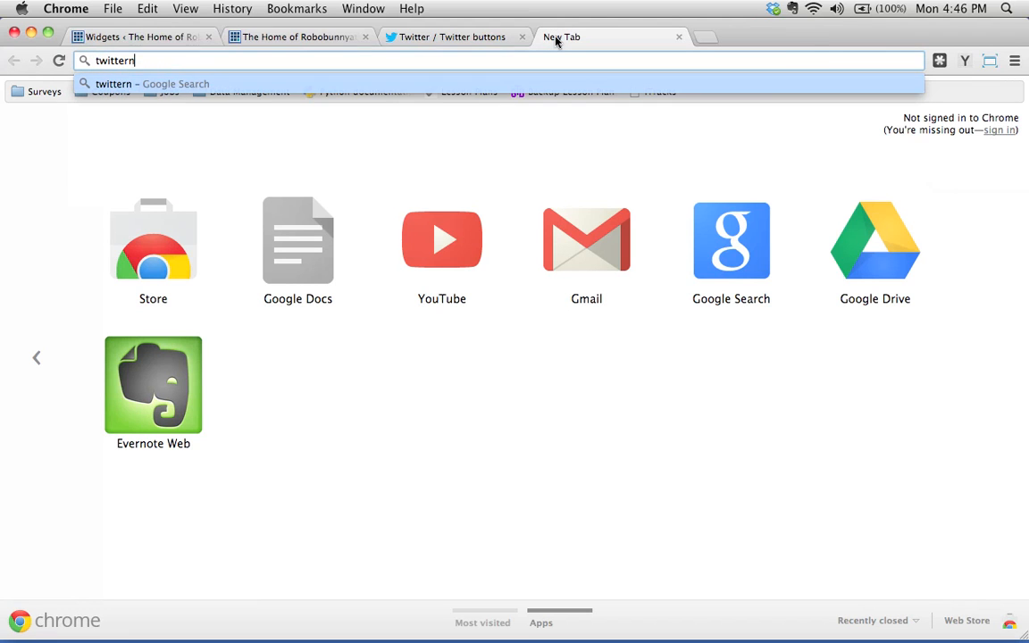
key(BackSpace)
text(.com/robo)
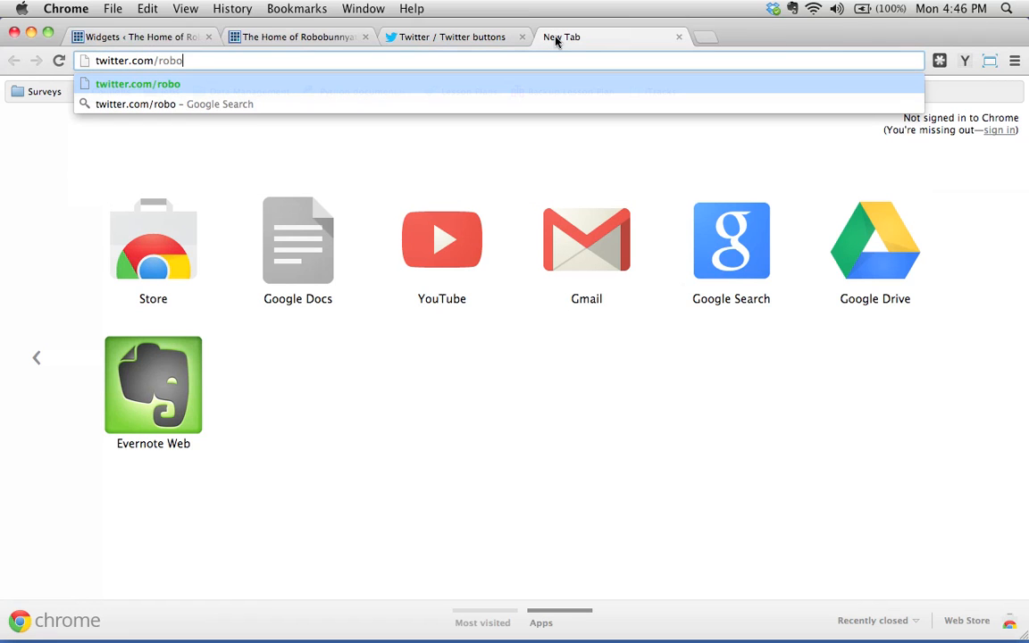
text(bunnyattack)
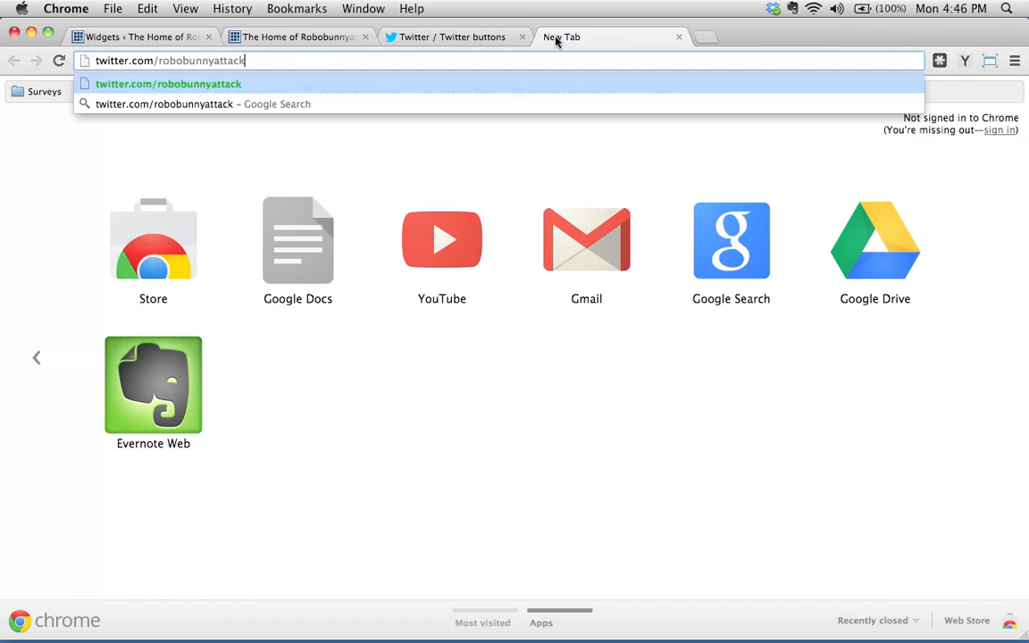
key(Return)
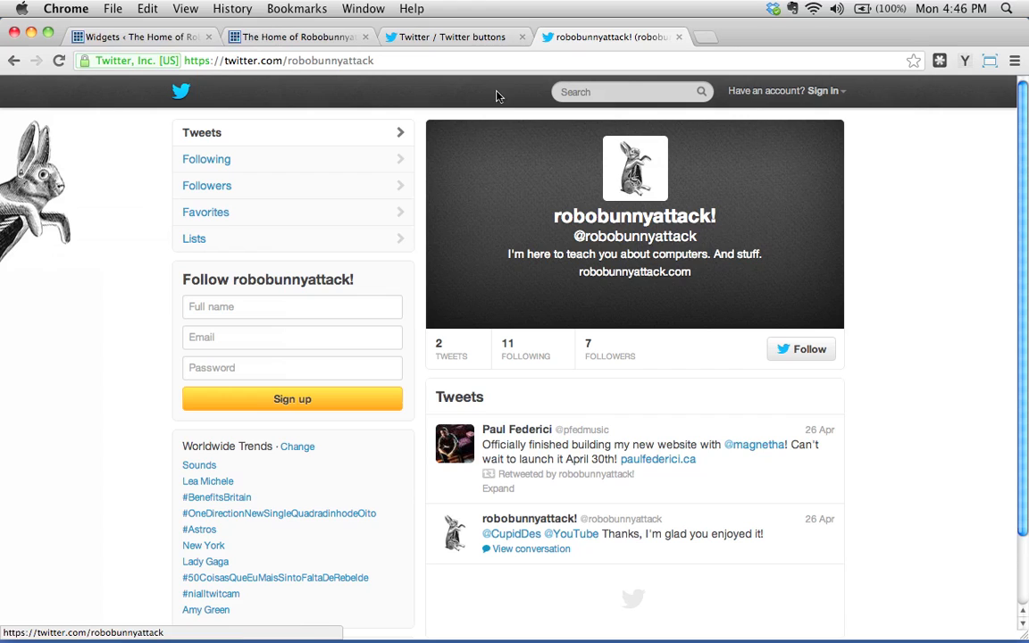
Step: Choose the Follow button on the Twitter buttons page and set its user to robobunnyattack, checking the name against the profile
click(466, 40)
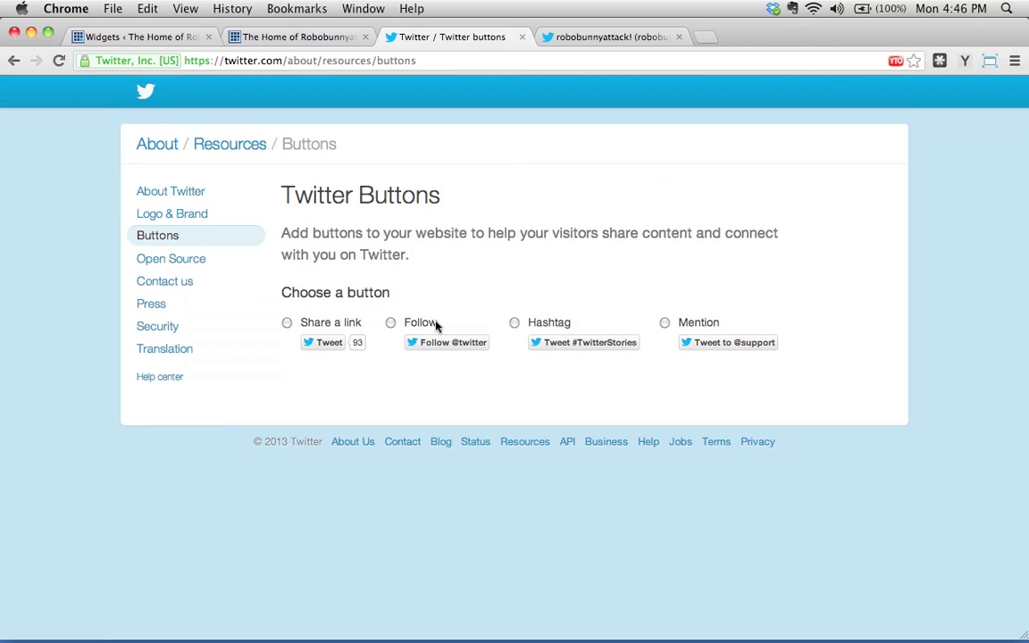
click(390, 324)
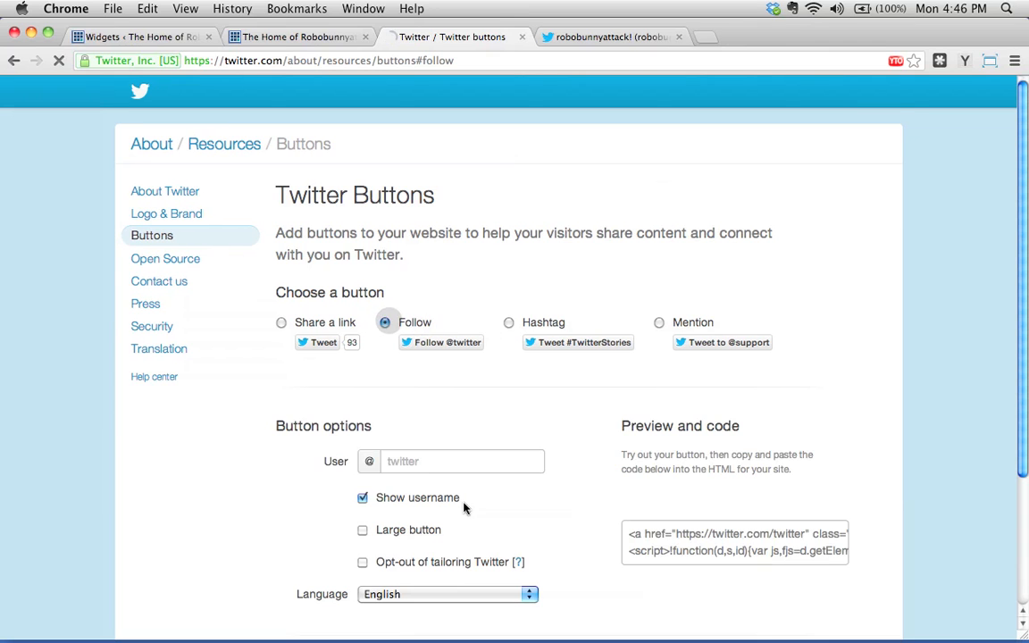
scroll(498, 232, down, 4)
scroll(483, 328, up, 1)
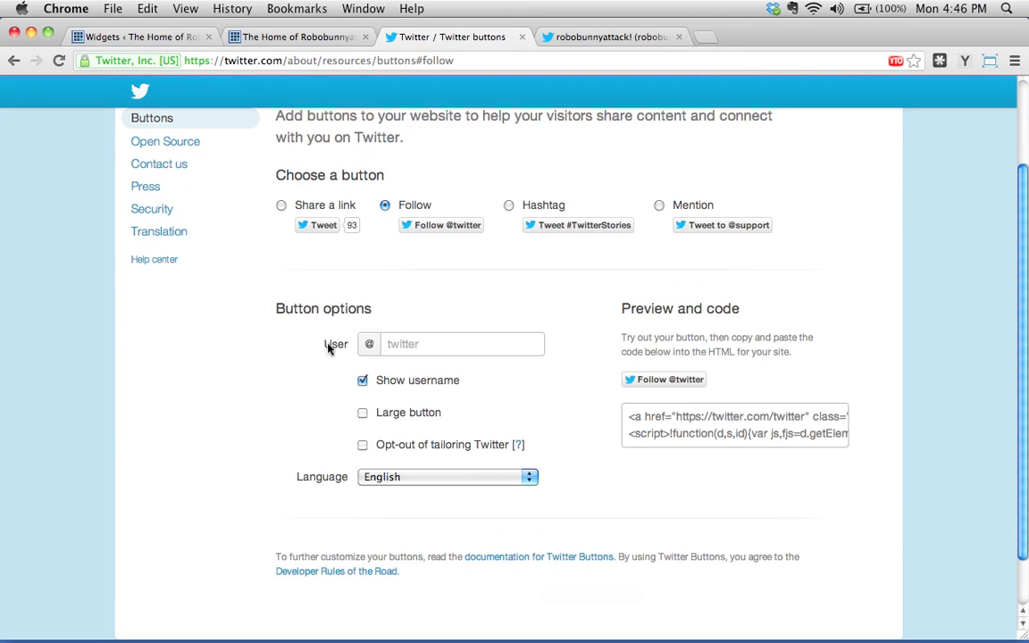
click(460, 344)
text(robo)
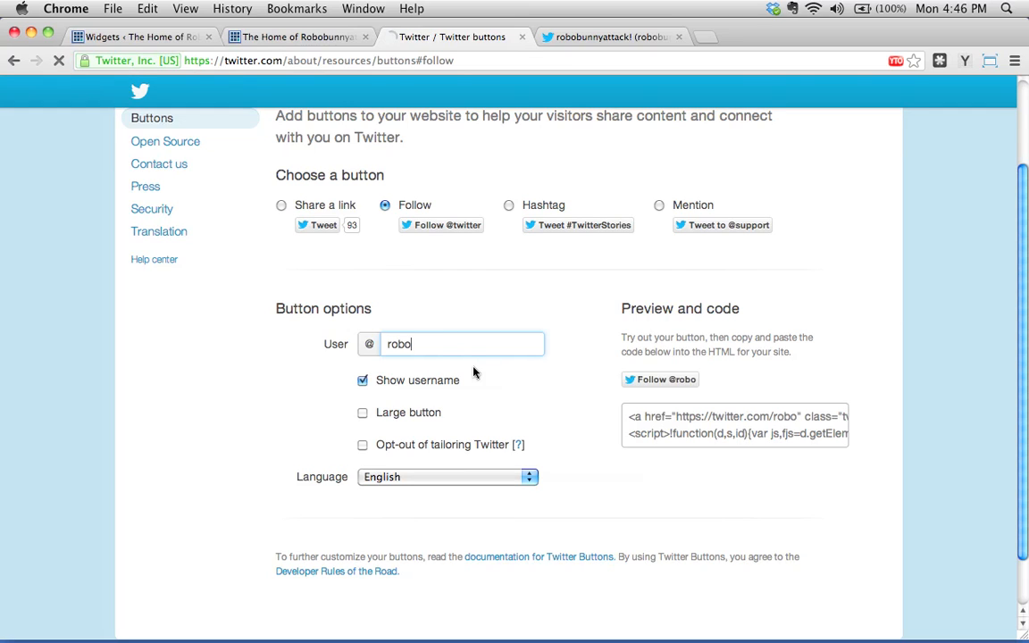
text(bunnyattack)
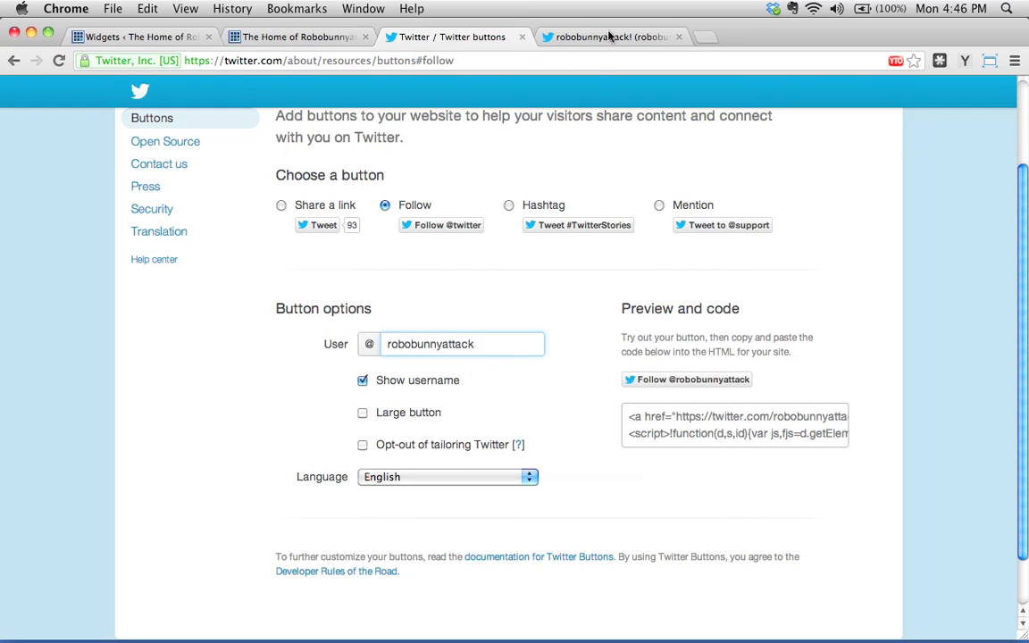
click(604, 38)
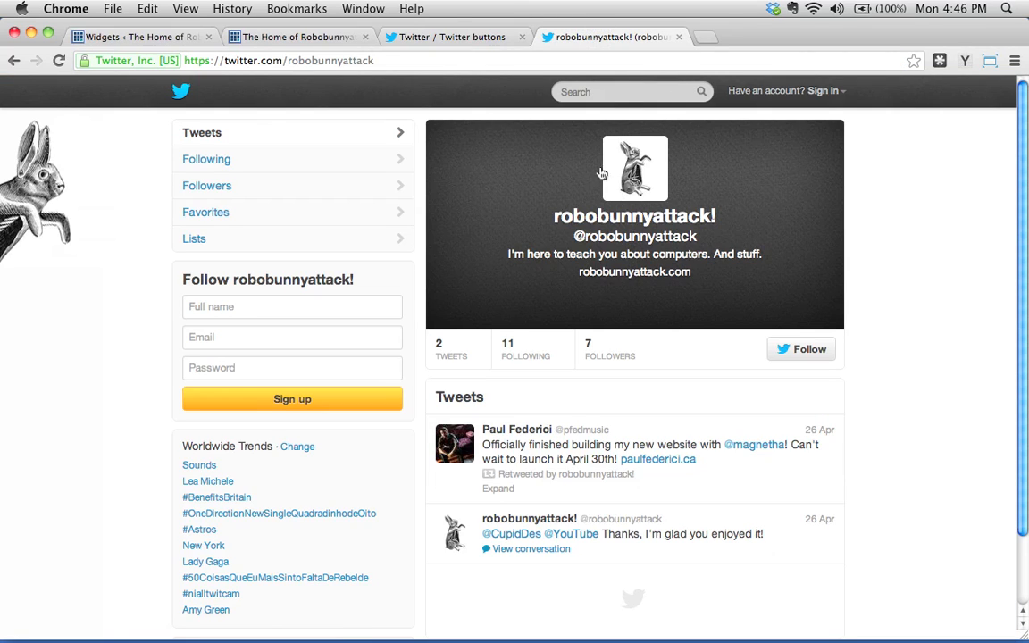
click(391, 37)
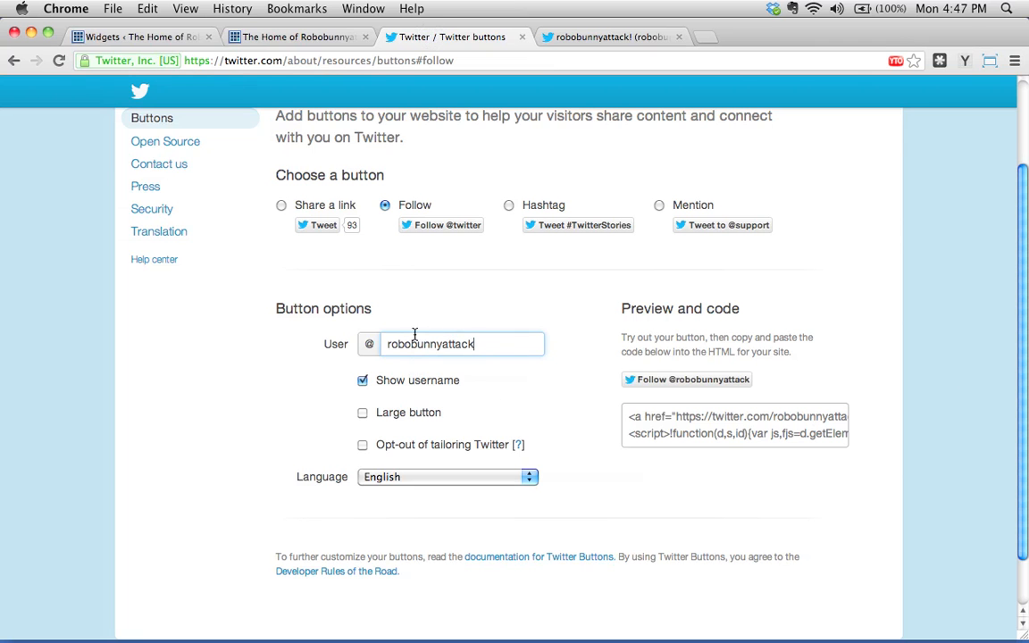
Step: Switch the Follow button's Show username option off and back on, and enable the Large button option
click(394, 380)
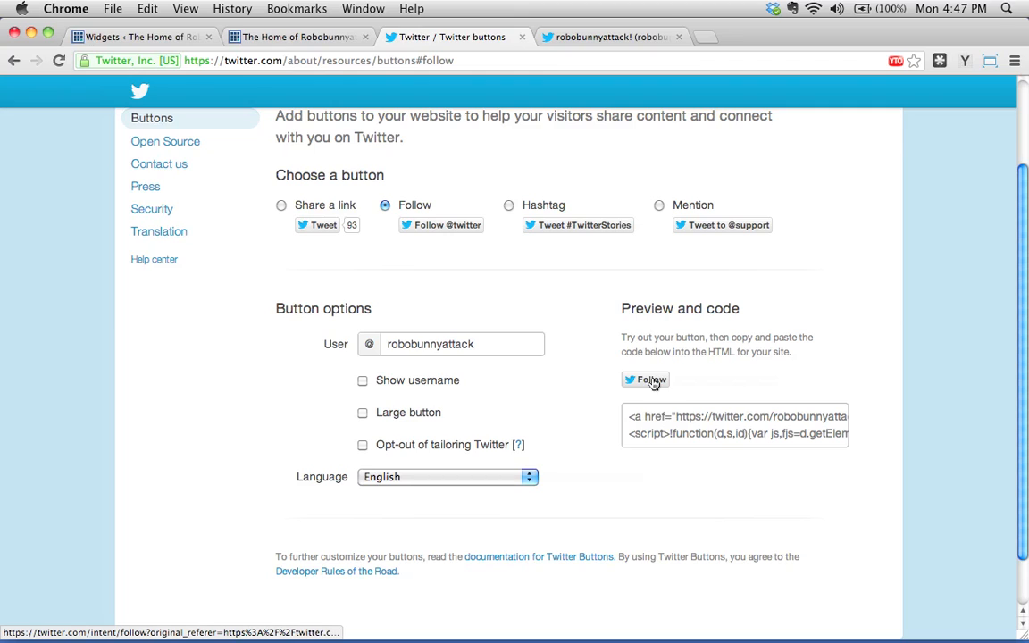
click(421, 380)
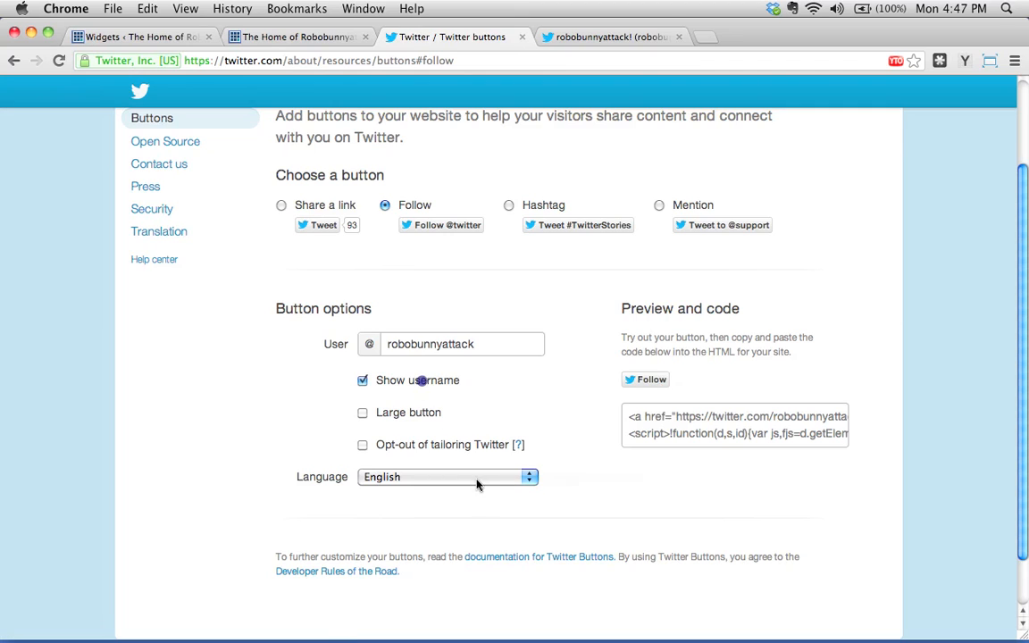
click(393, 412)
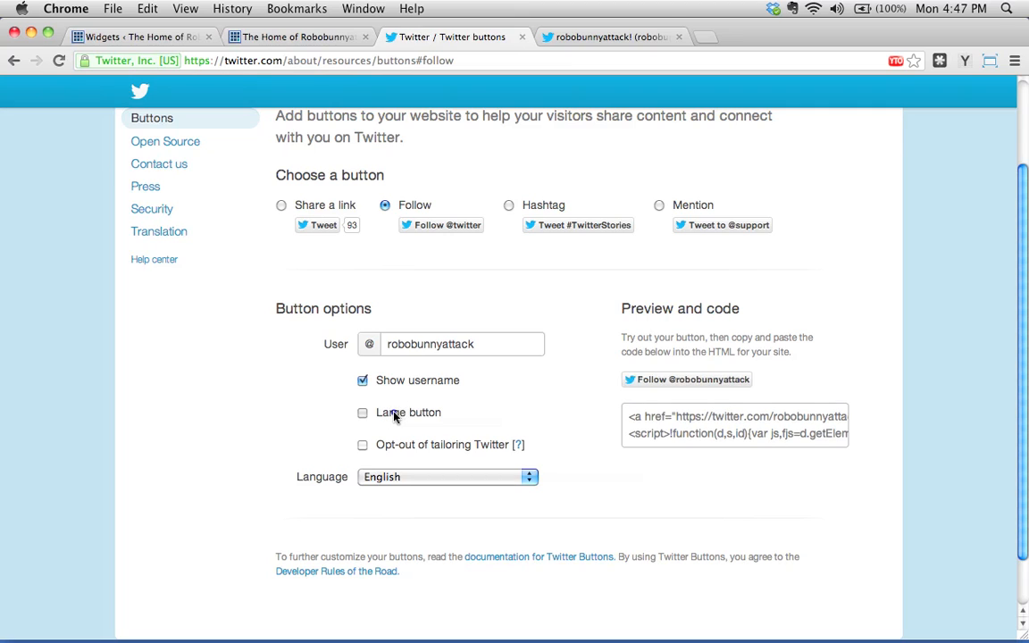
click(394, 414)
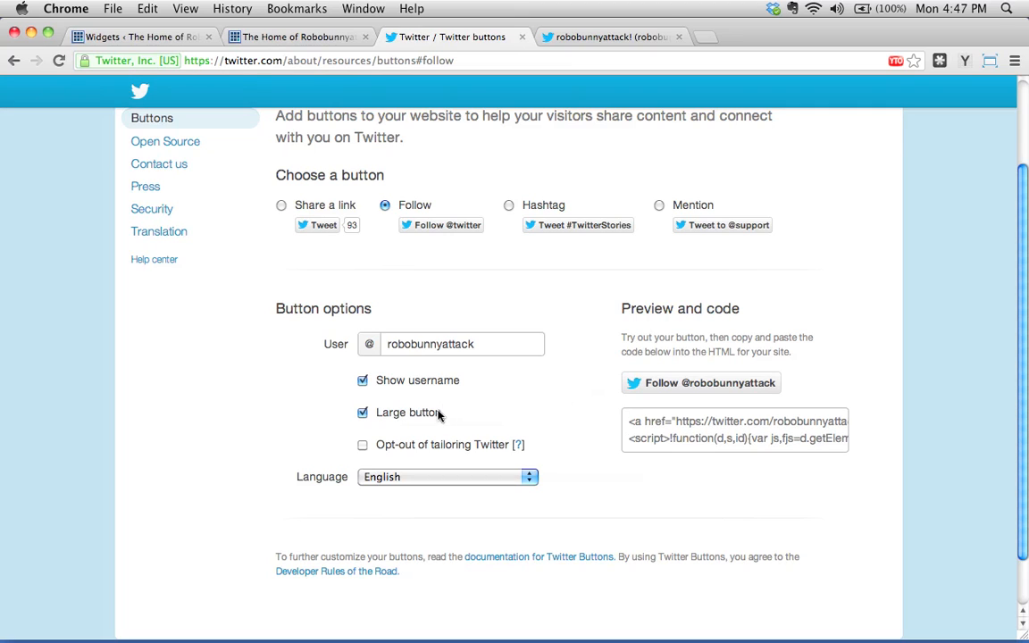
Step: View the help article on opting out of tailoring Twitter, return to the button options and look at the available languages
click(518, 447)
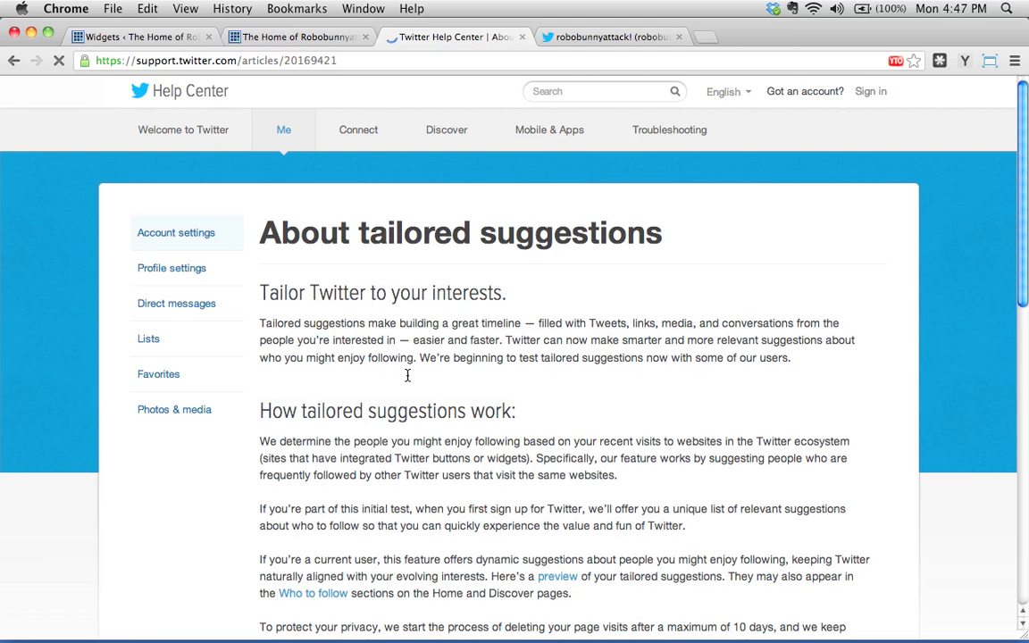
click(16, 61)
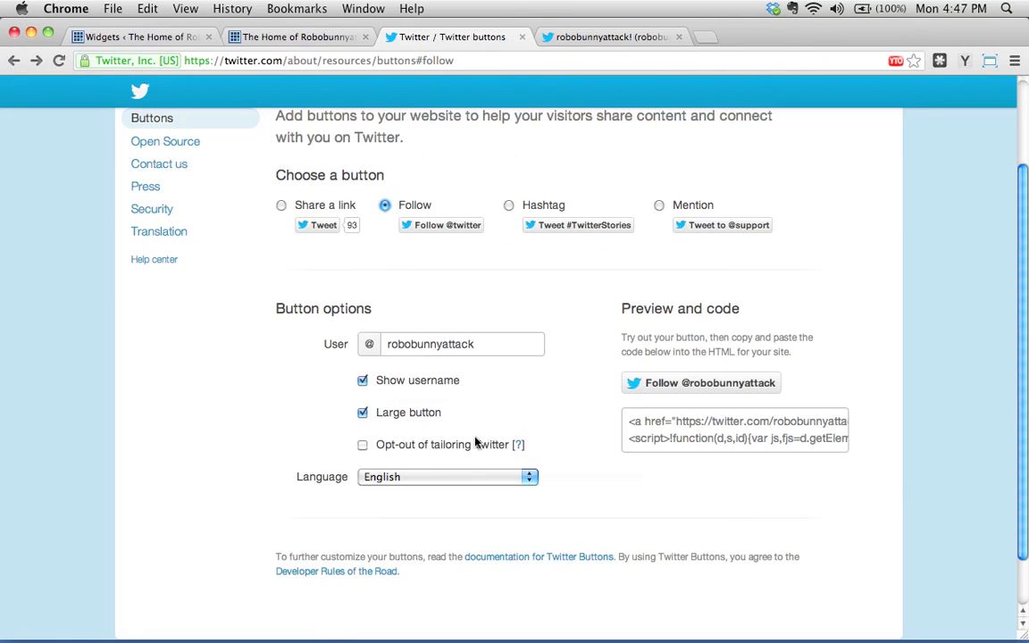
click(437, 477)
click(437, 478)
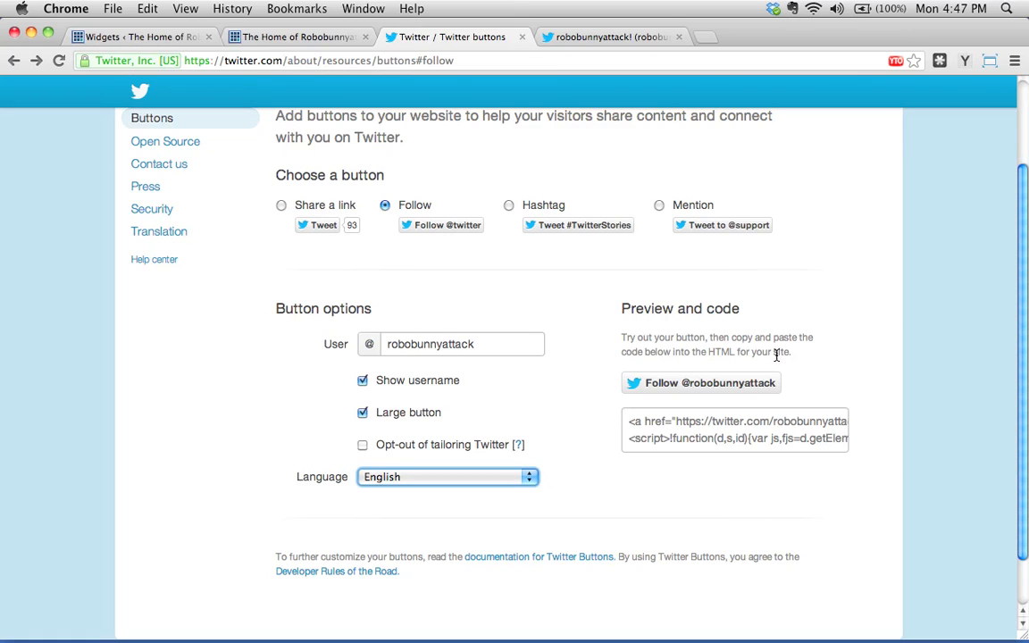
Step: Try out the Follow button preview and close its pop-up window
click(666, 382)
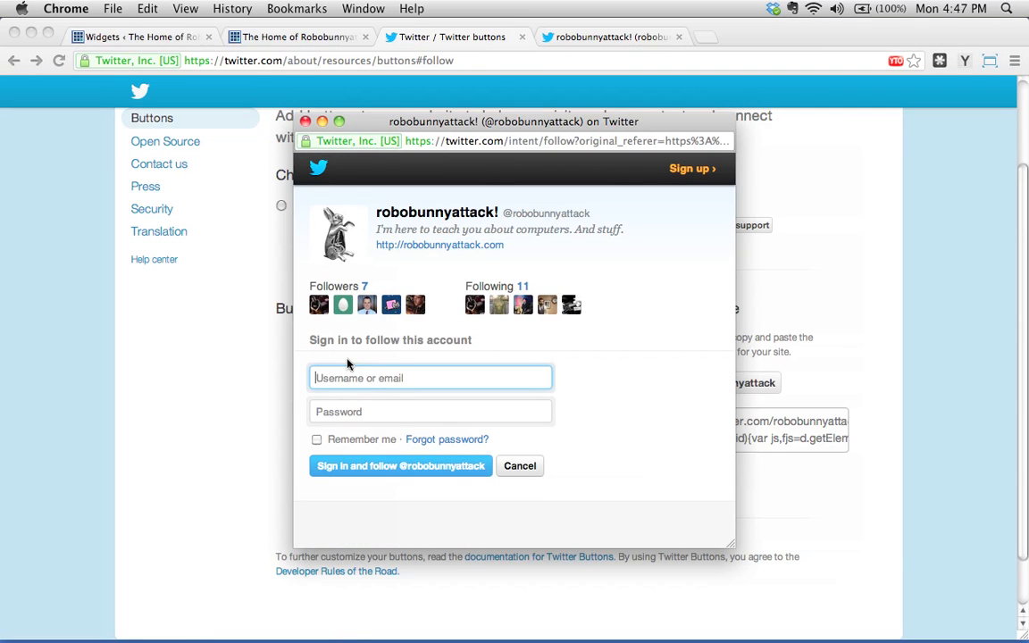
click(306, 122)
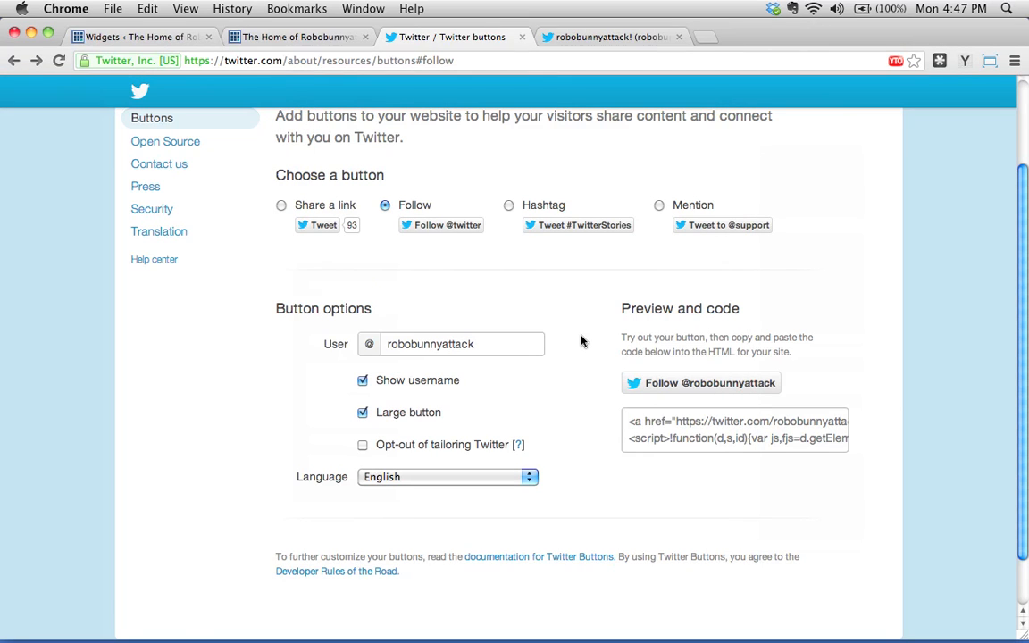
Step: Replace the placeholder content of the sidebar text widget with the Follow button code from the Twitter buttons page
click(675, 425)
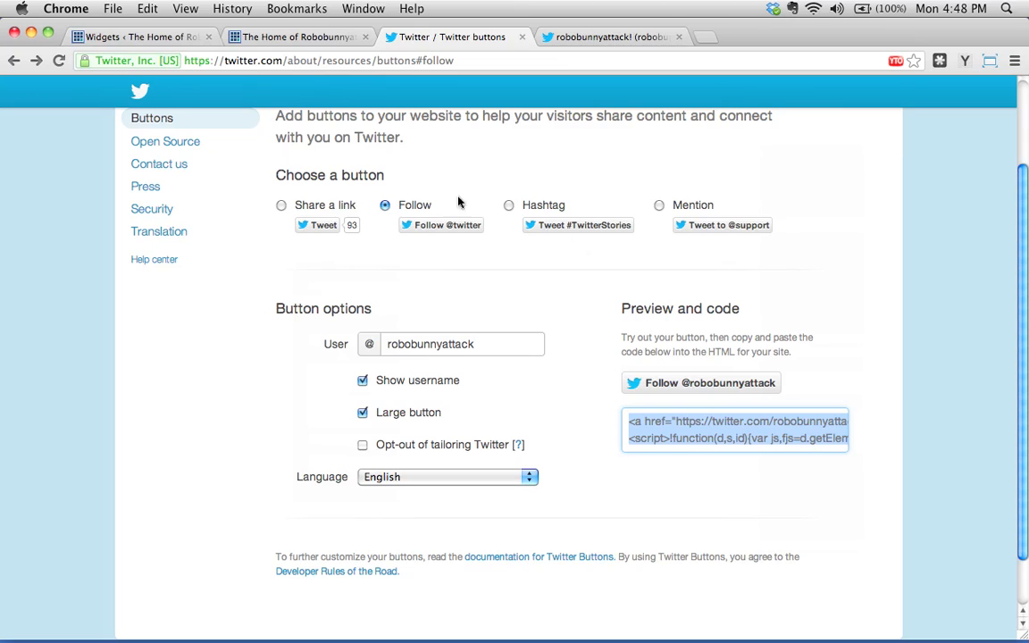
click(125, 36)
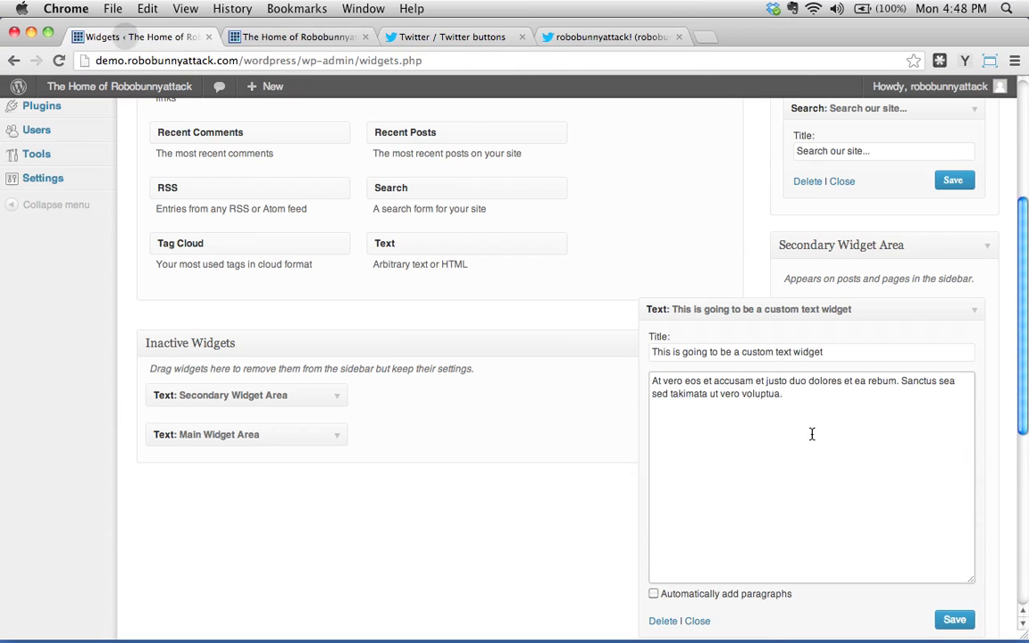
triple_click(804, 408)
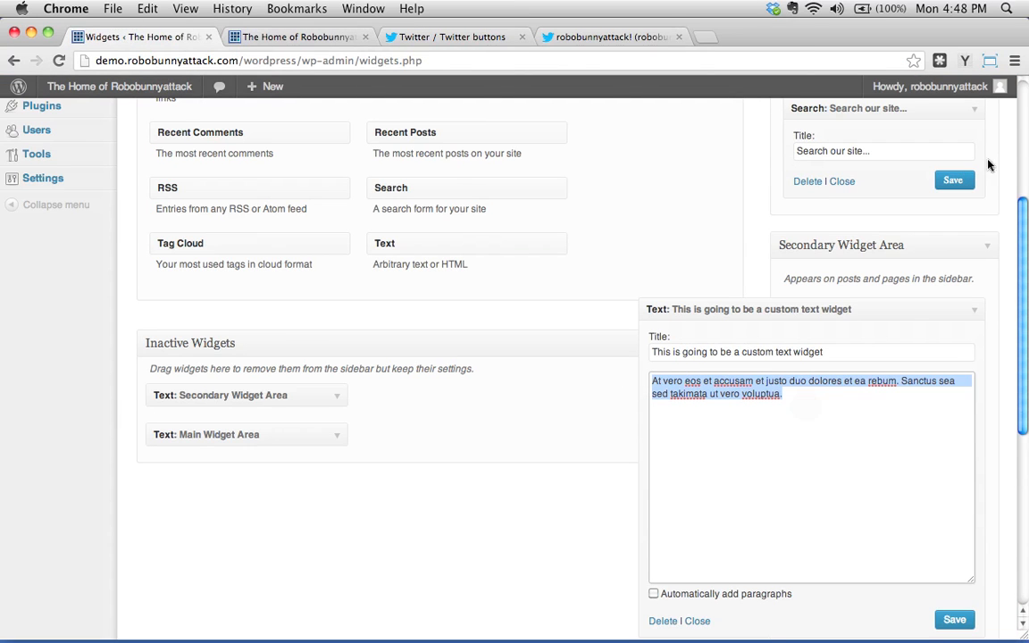
key(BackSpace)
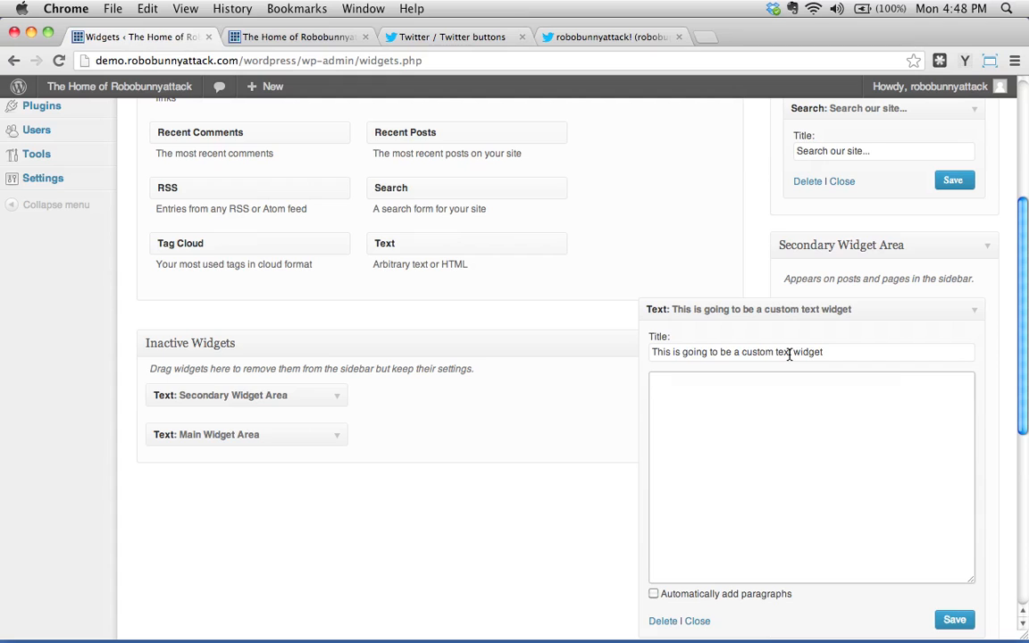
text(<a href="https://twitter.com/robobunnyattack" class="twitter-follow-button" data-show-count="false" data-size="large">Follow @robobunnyattack</a> <script>!function(d,s,id){var js,fjs=d.getElementsByTagName(s)[0],p=/^http:/.test(d.location)?'http':'https';if(!d.getElementById(id)){js=d.createElement(s);js.id=id;js.src=p+'://platform.twitter.com/widgets.js';fjs.parentNode.insertBefore(js,fjs);}}(document, 'script', 'twitter-wjs');</script>)
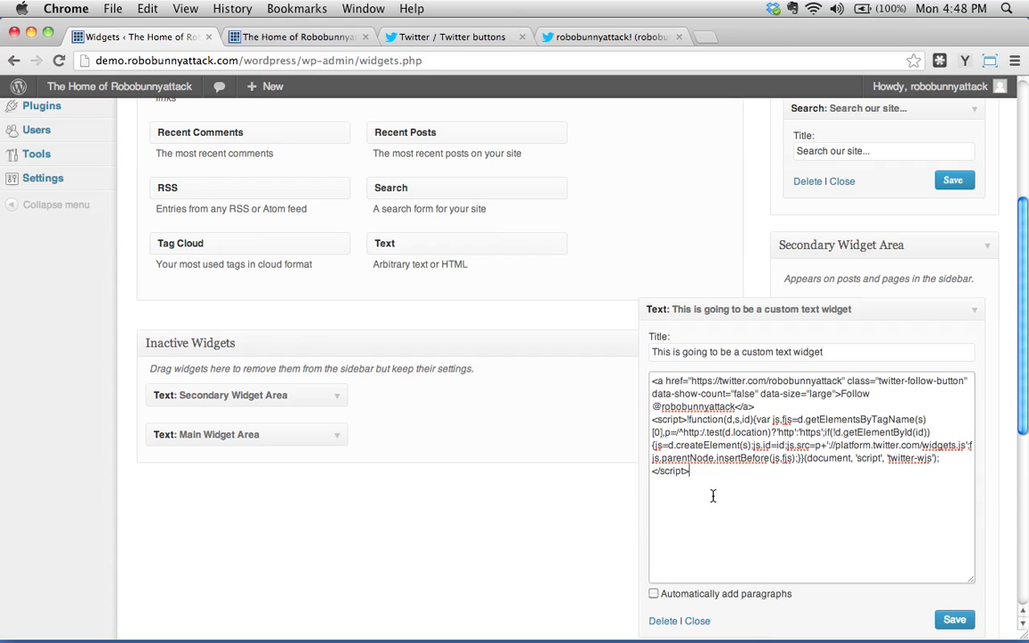
Step: Save the text widget containing the Follow button code and reload the site's home page to check it
click(576, 36)
click(455, 37)
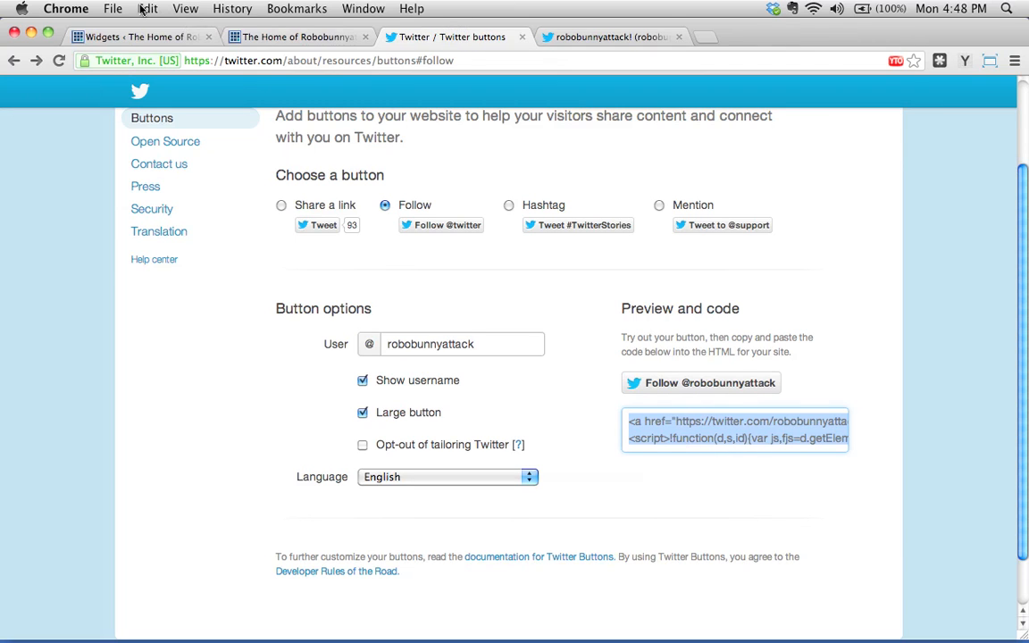
click(139, 37)
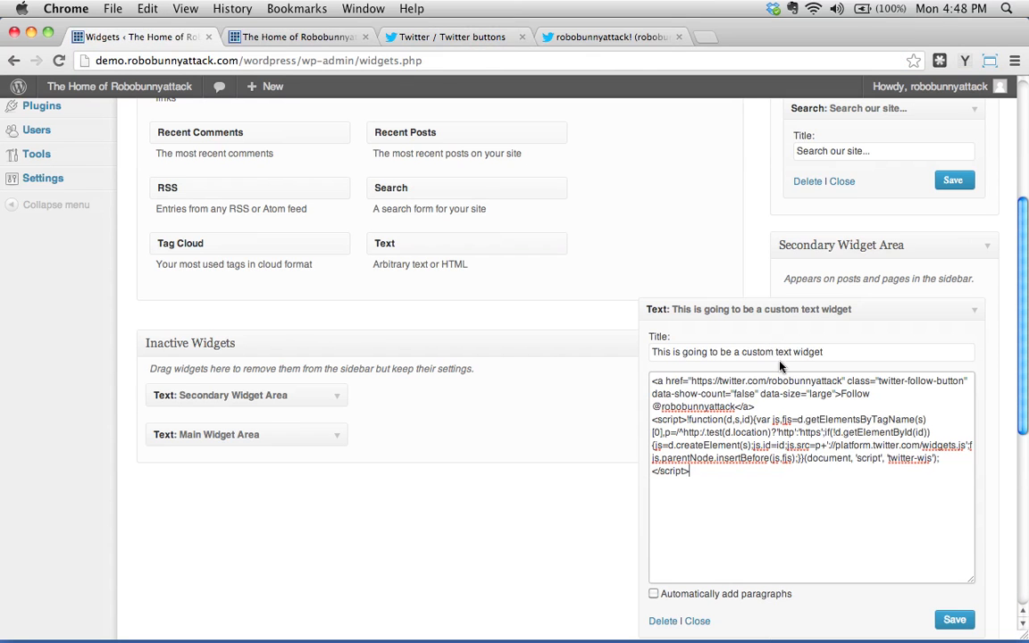
click(954, 617)
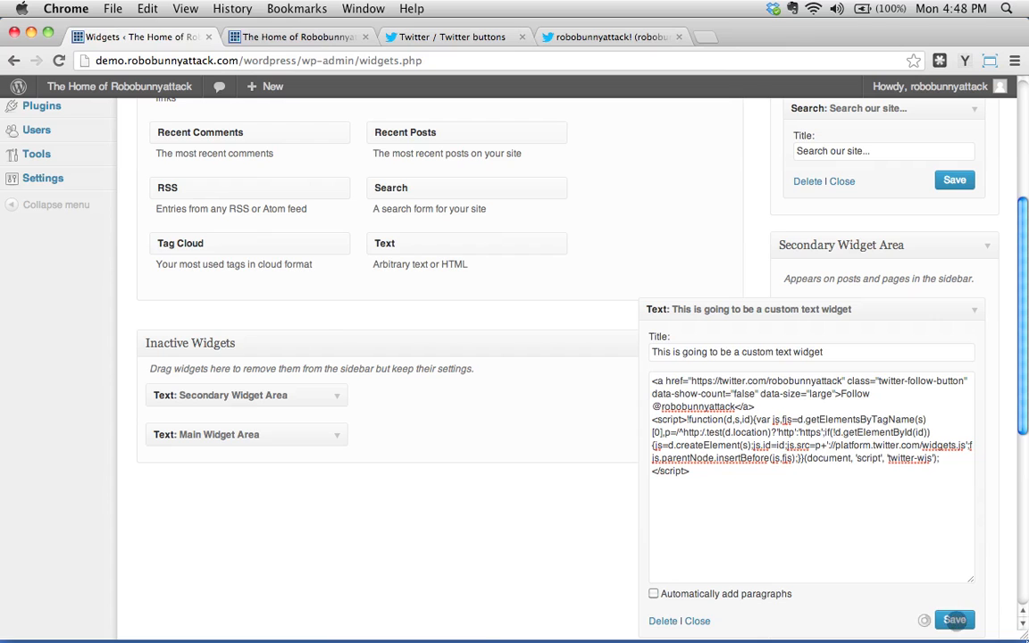
click(304, 36)
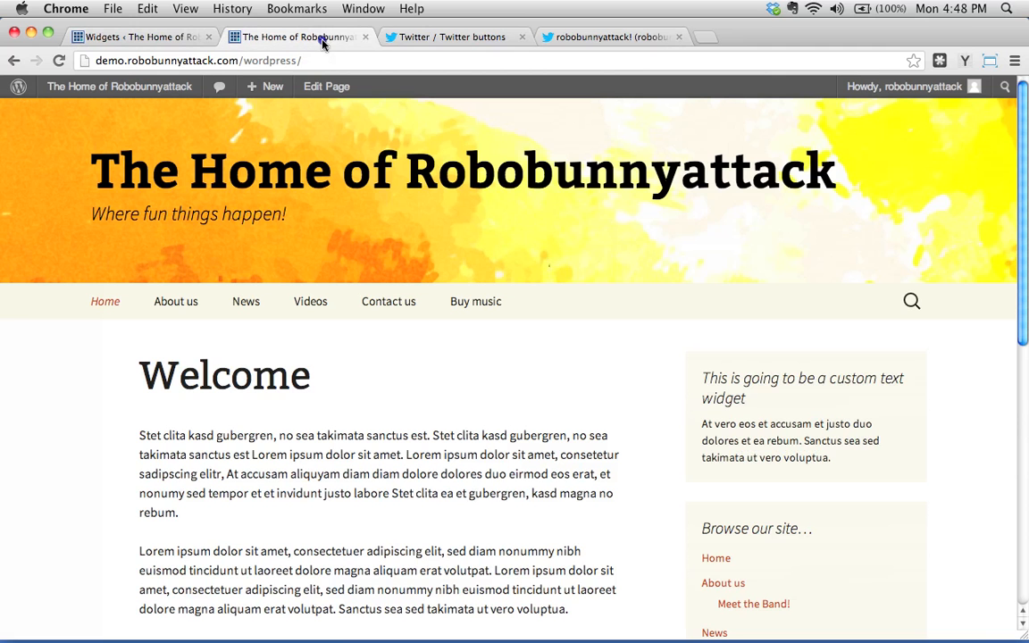
click(56, 60)
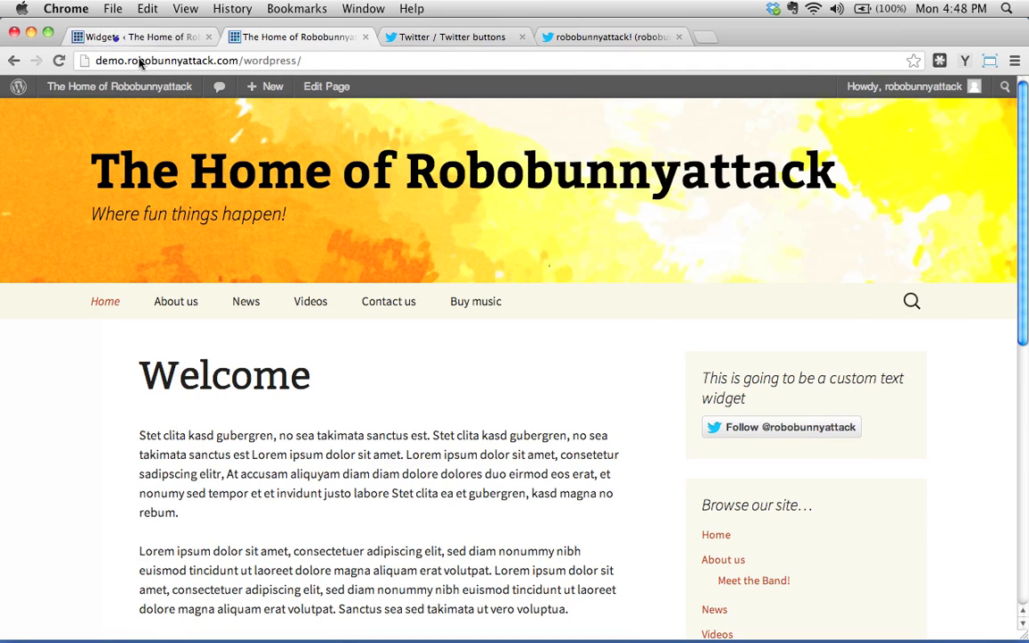
Step: Clear the title of the Follow button's text widget and save the widget
click(106, 37)
triple_click(828, 353)
key(BackSpace)
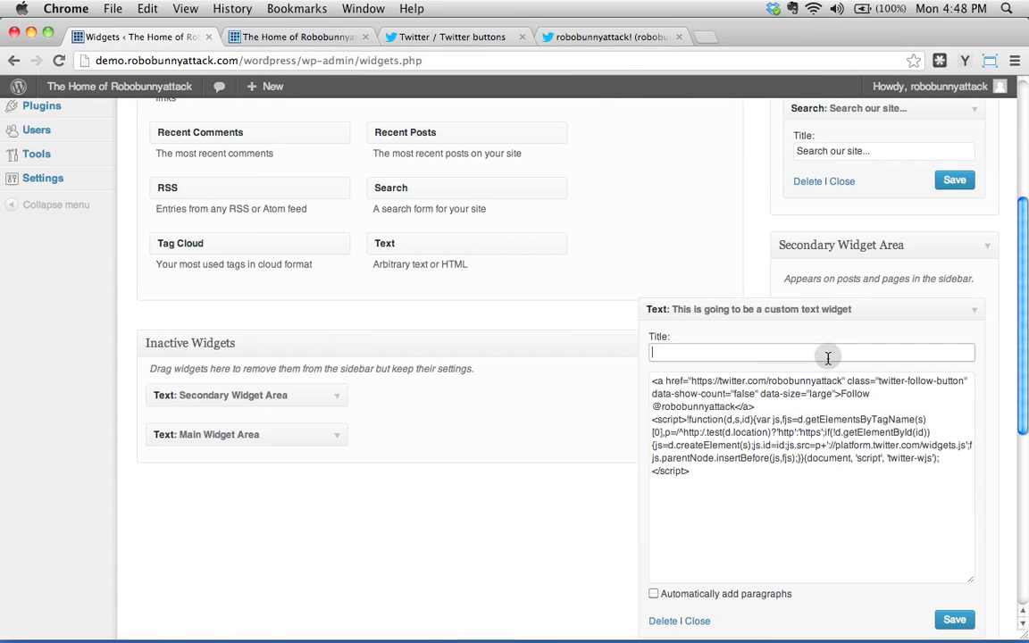
click(955, 620)
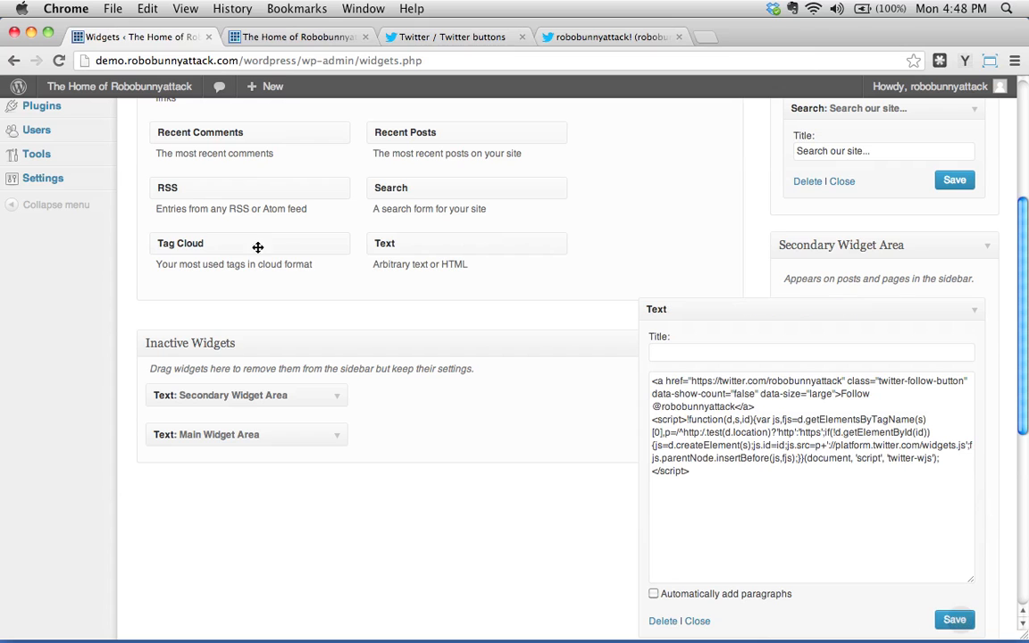
Step: Reload the home page and examine the Follow button in the sidebar and the widgets in the footer
click(293, 37)
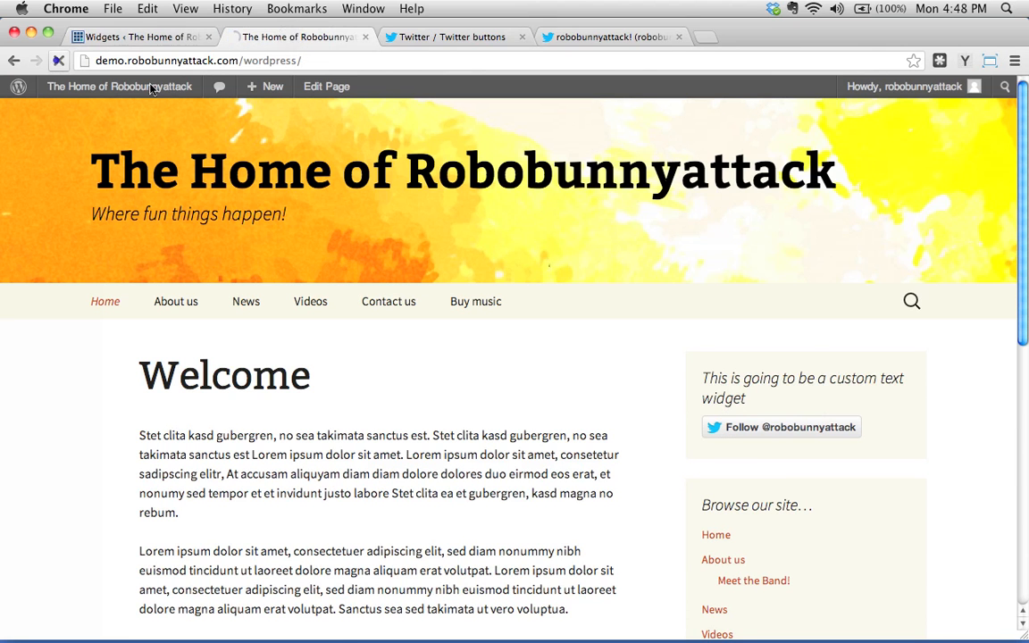
click(58, 60)
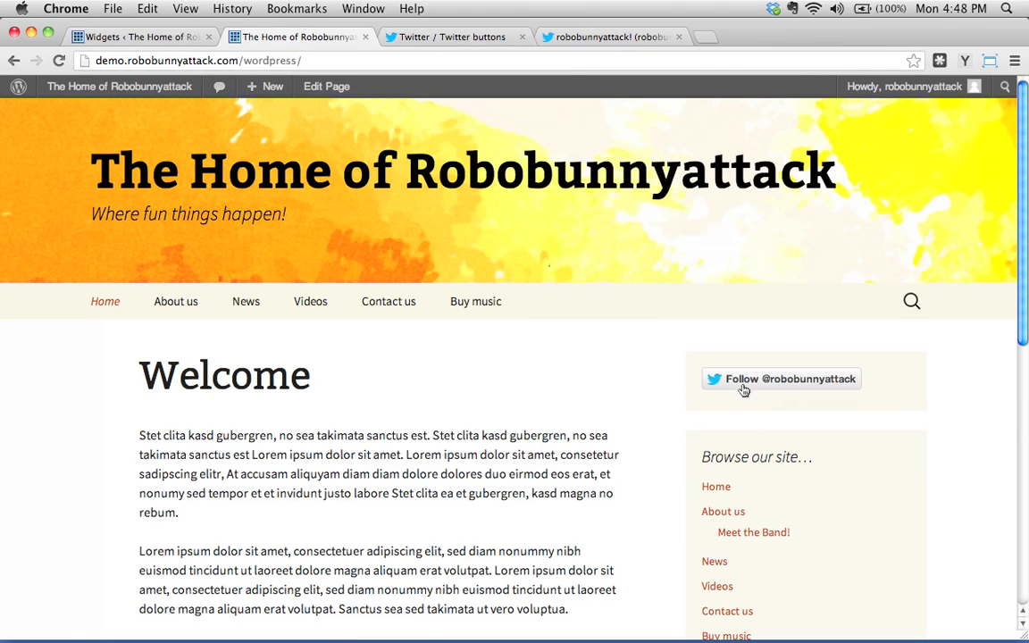
scroll(502, 535, down, 15)
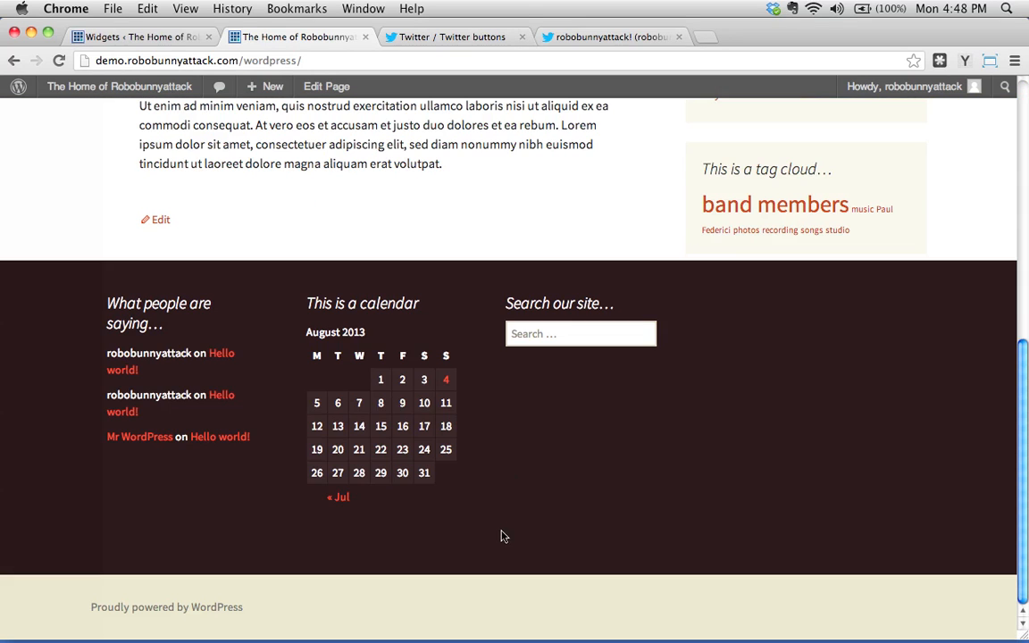
Step: Collapse the open widgets in the Main Widget Area and Secondary Widget Area, rechecking the Text widget's code
click(159, 38)
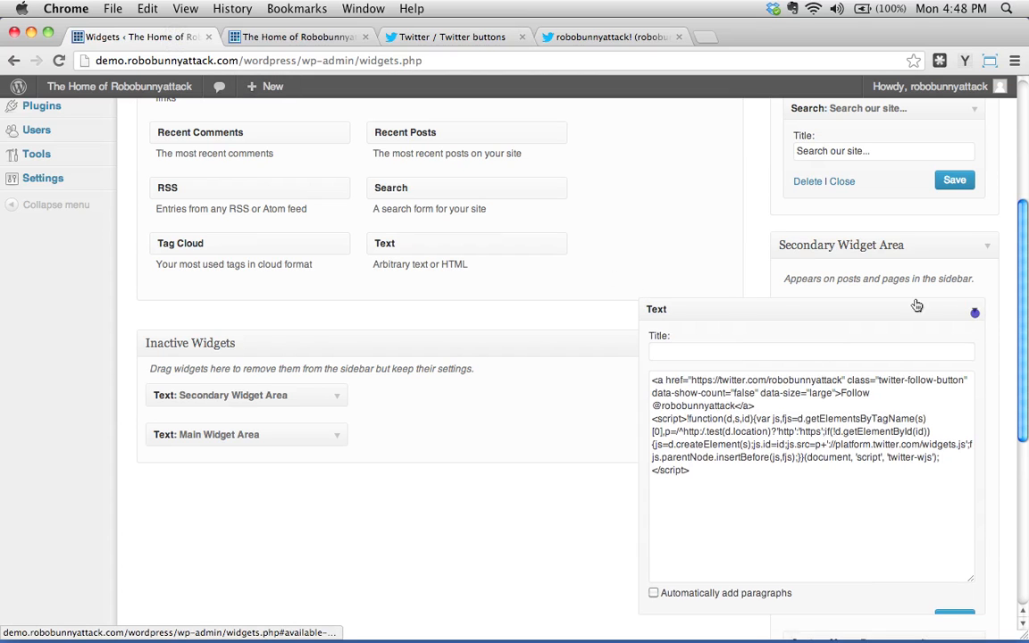
click(974, 309)
scroll(938, 303, up, 5)
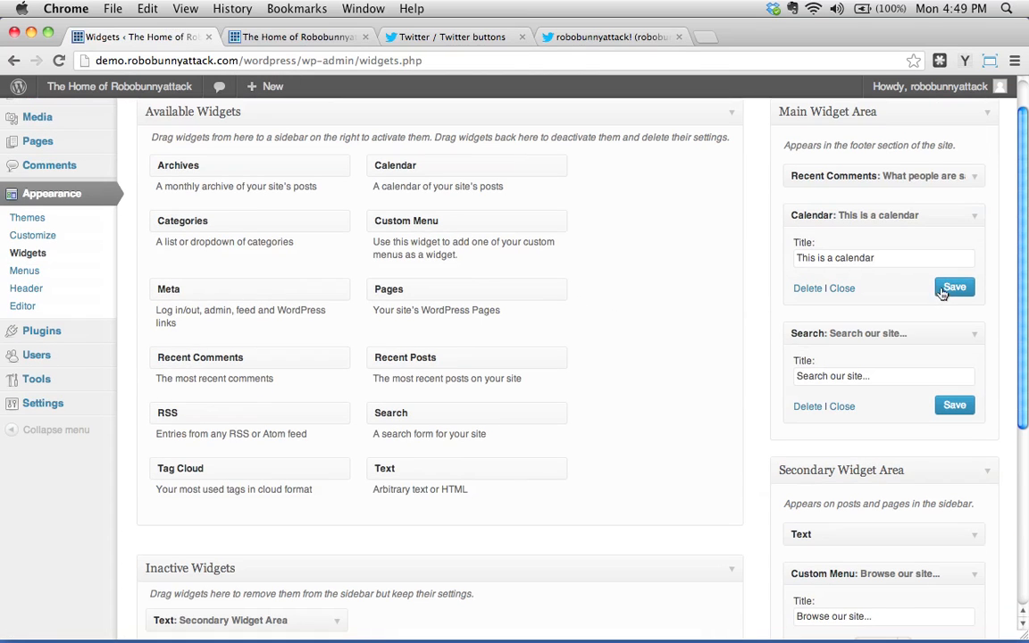
click(974, 217)
click(974, 255)
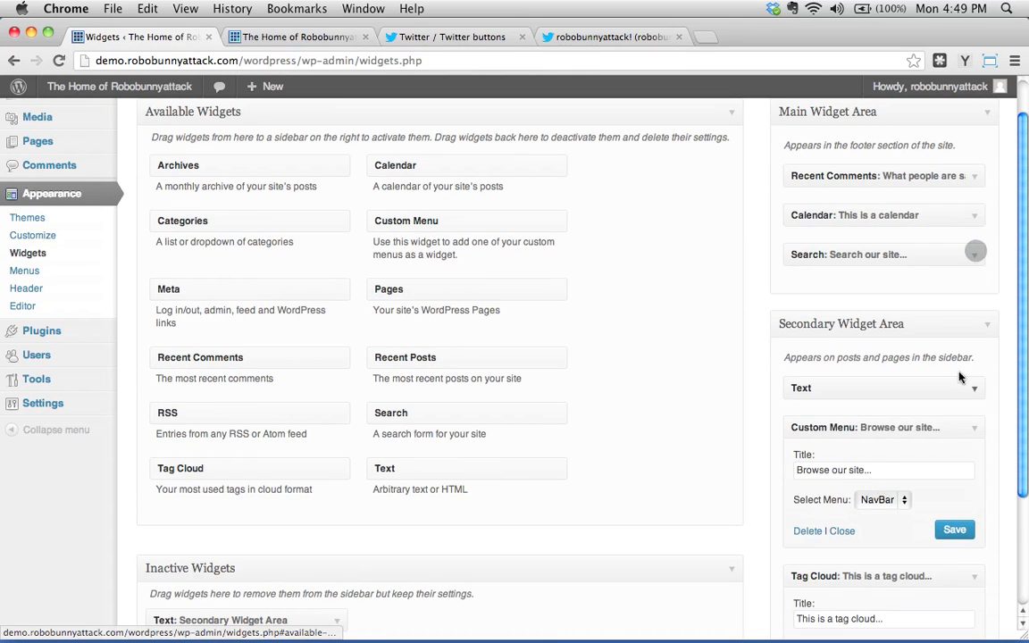
click(975, 430)
click(974, 466)
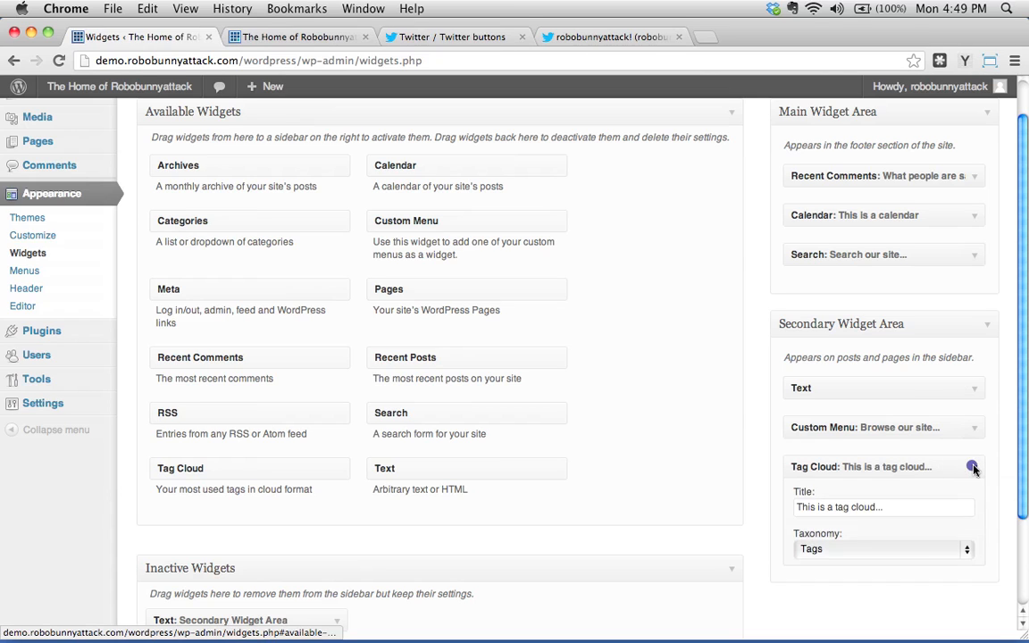
click(979, 386)
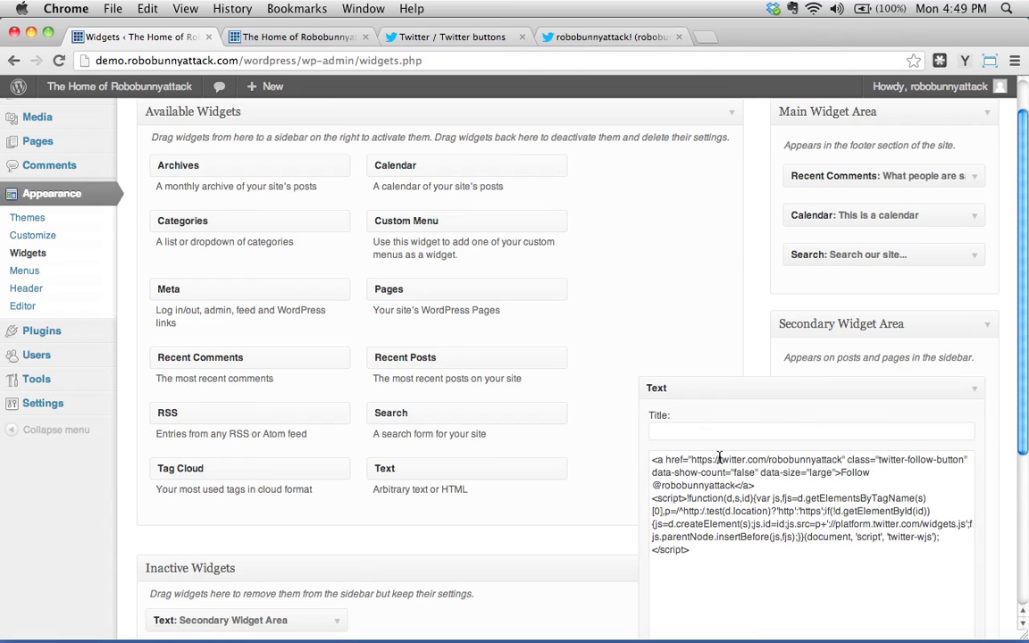
click(974, 389)
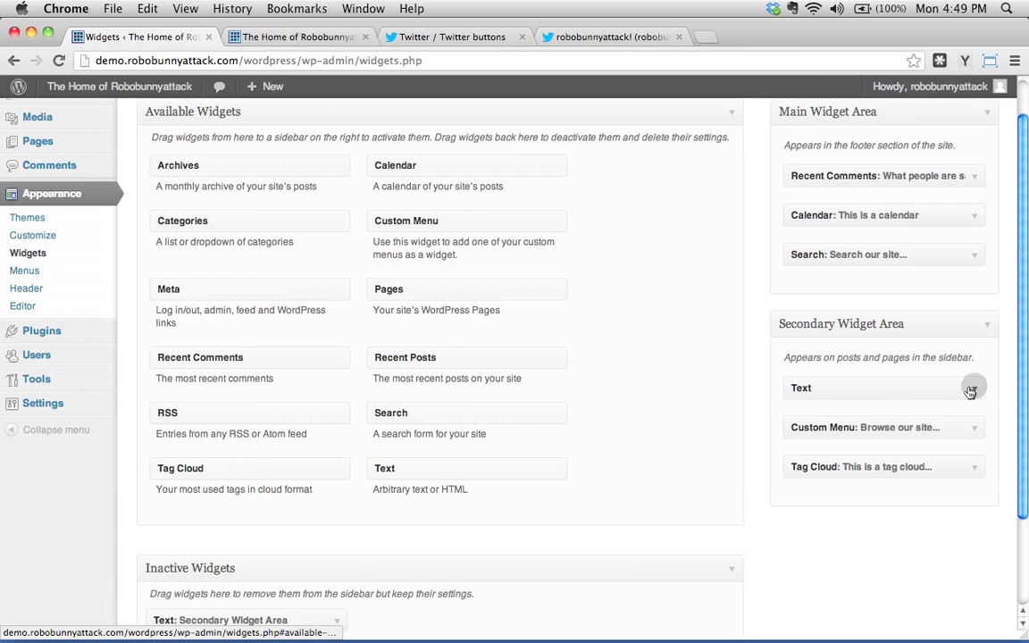
Step: Move the Text widget to the end of the Main Widget Area and reload the site to check the footer
drag(797, 391, 871, 317)
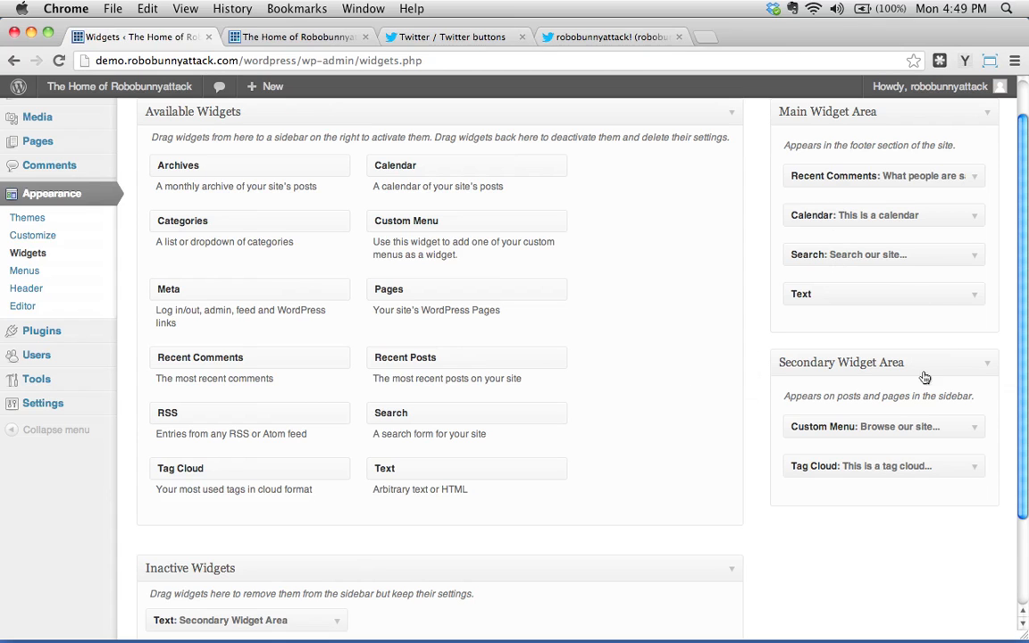
click(284, 38)
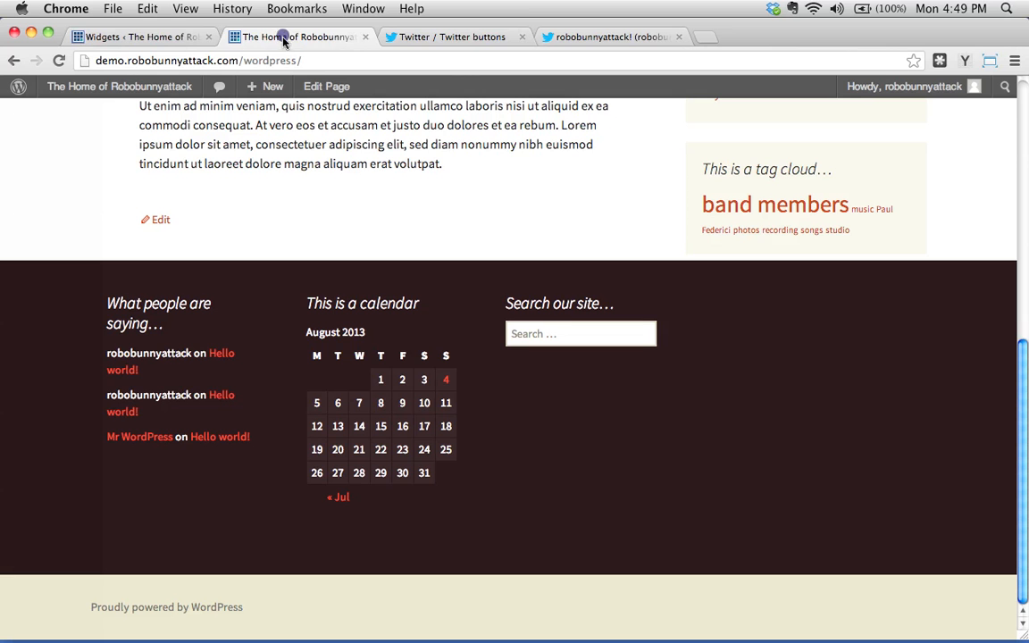
click(57, 61)
click(57, 60)
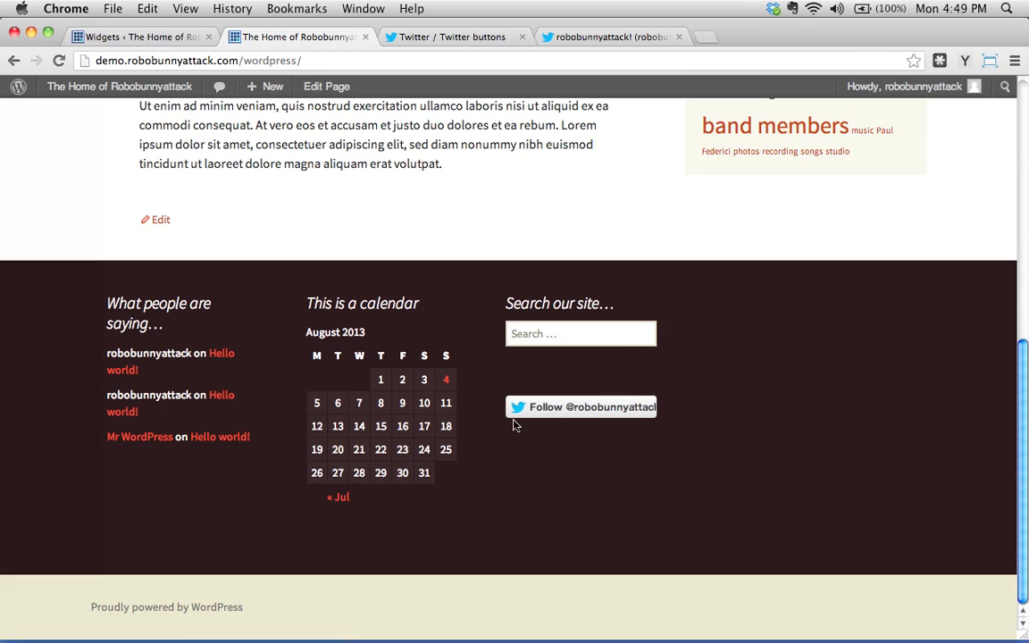
Step: Move the Text widget back above the Custom Menu in the Secondary Widget Area and reload the site
click(131, 41)
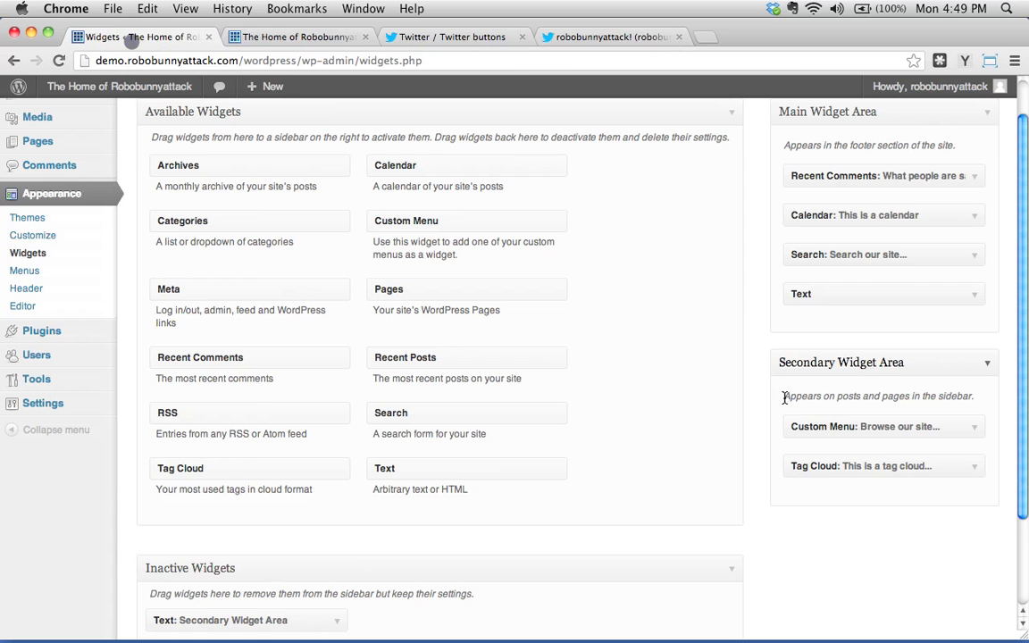
drag(804, 294, 813, 404)
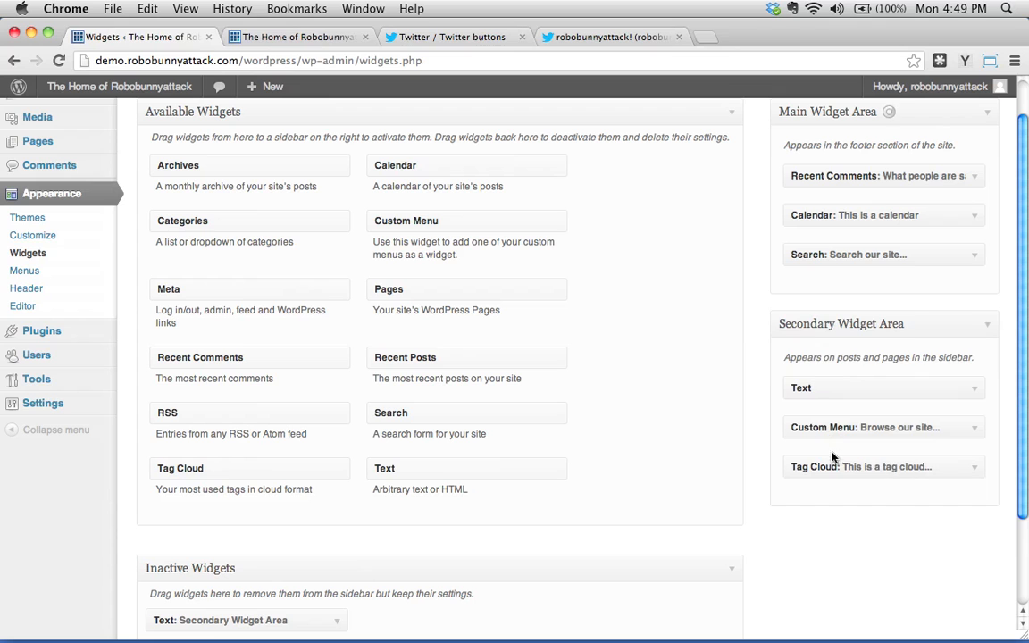
click(319, 40)
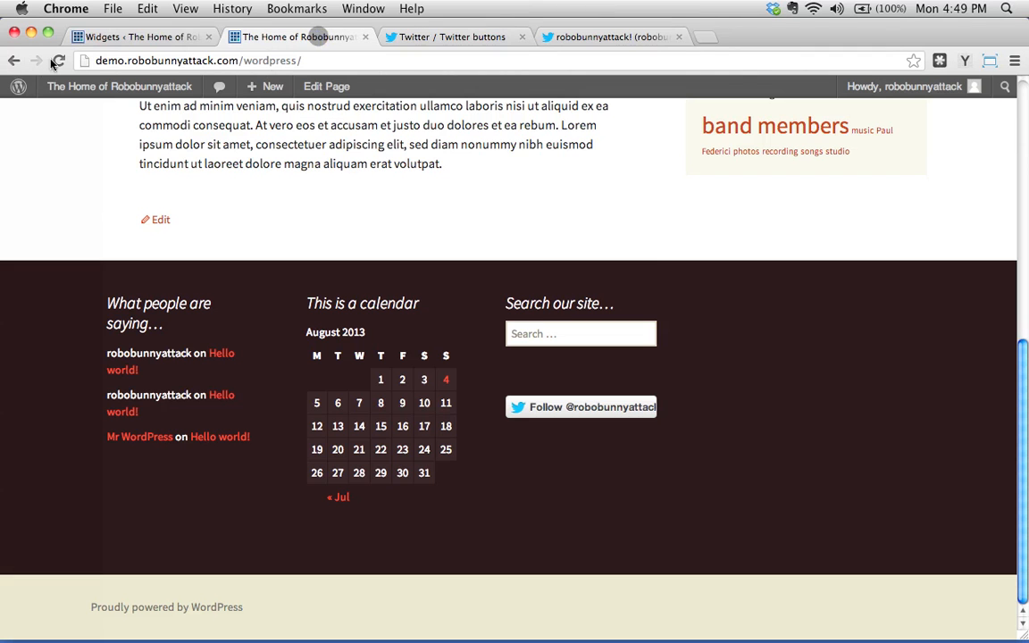
key(super+r)
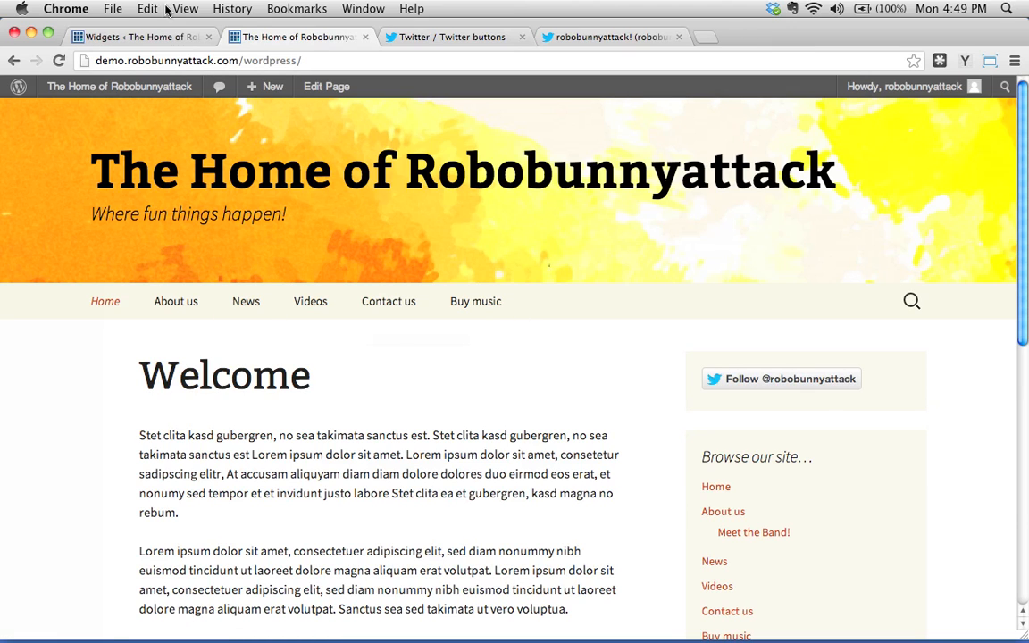
click(134, 37)
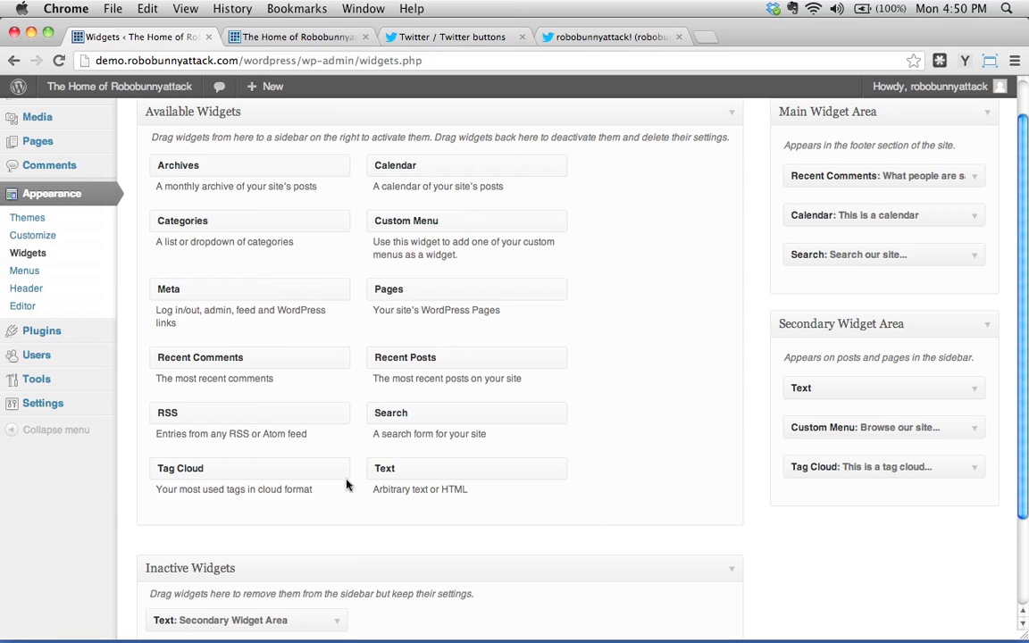
scroll(298, 114, up, 2)
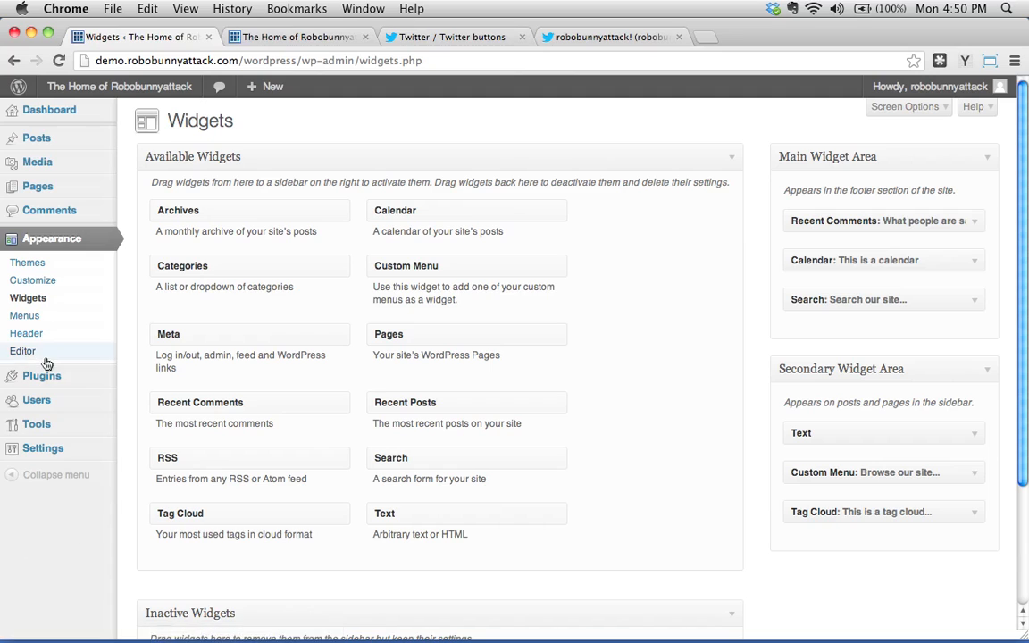
mouse_move(45, 378)
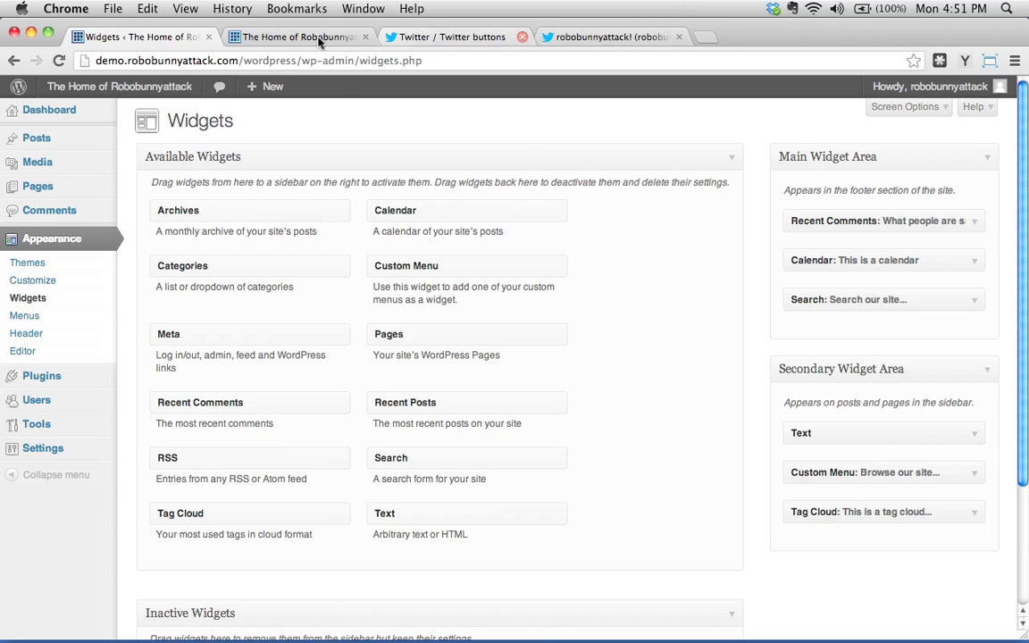
click(285, 37)
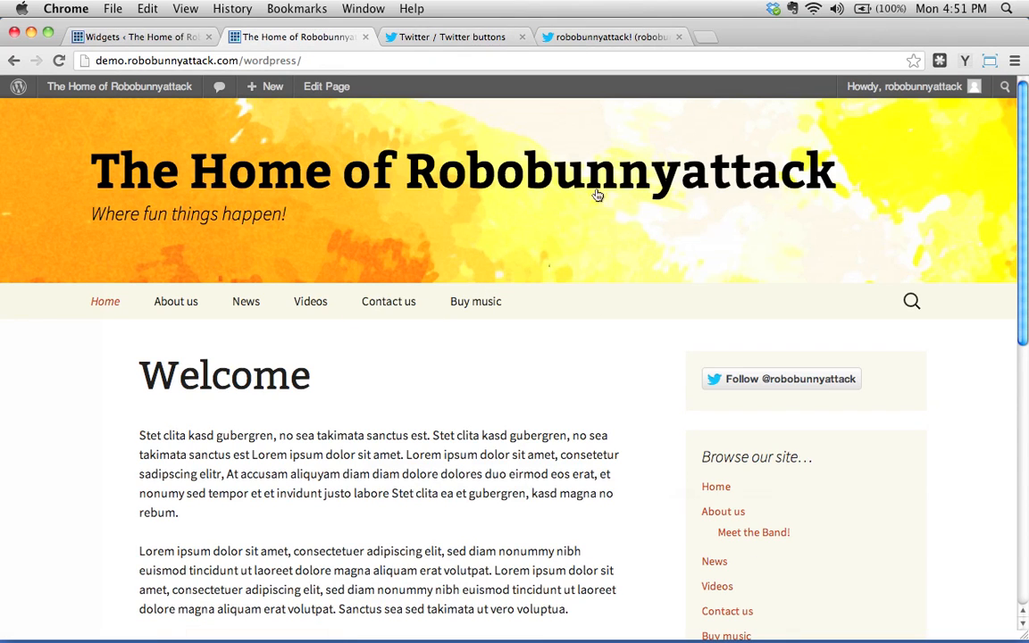
click(177, 37)
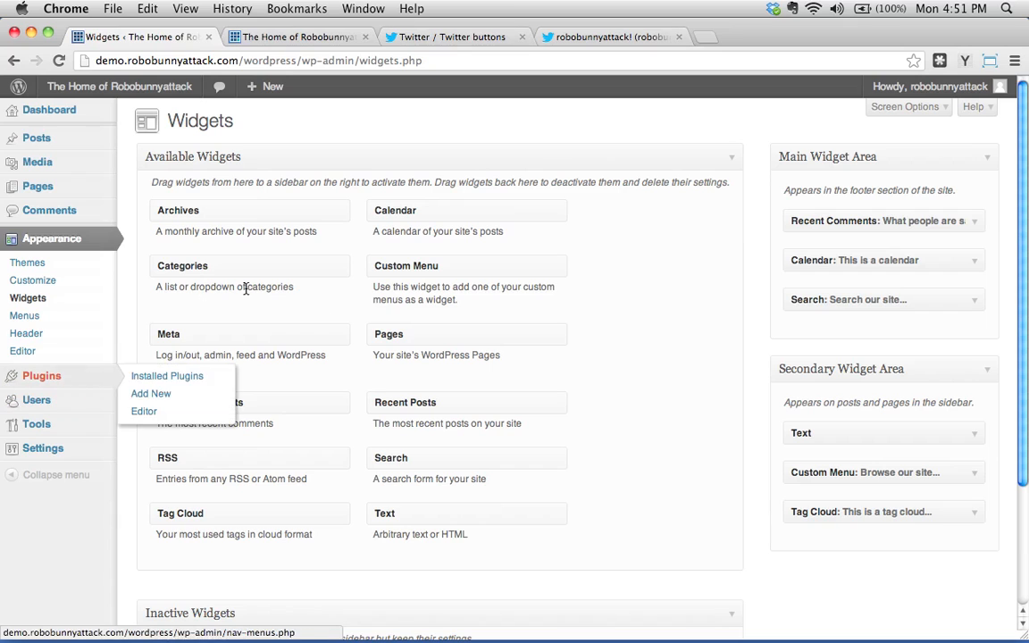
mouse_move(74, 187)
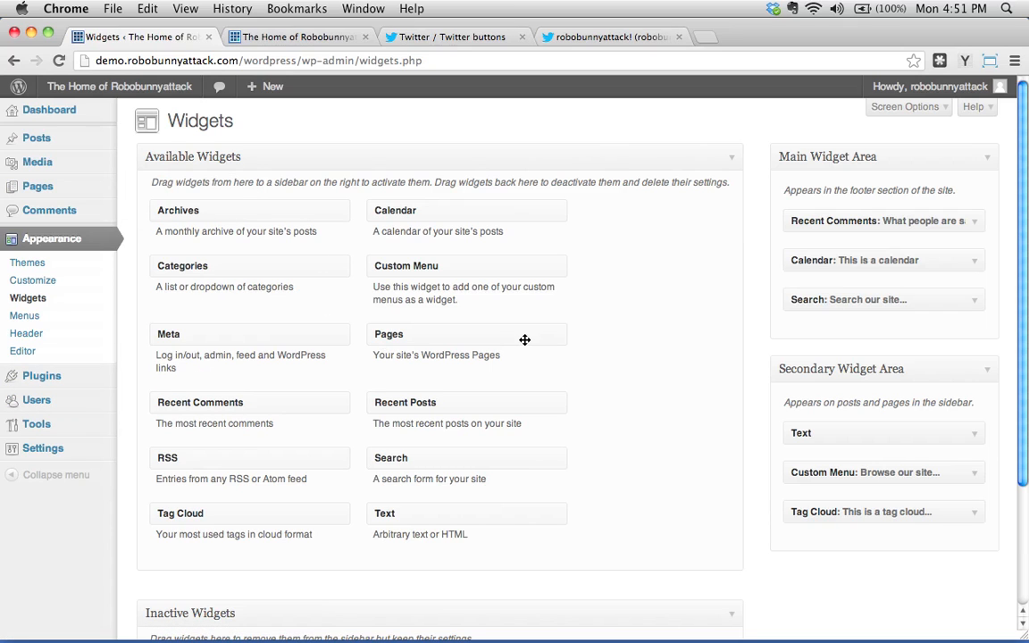